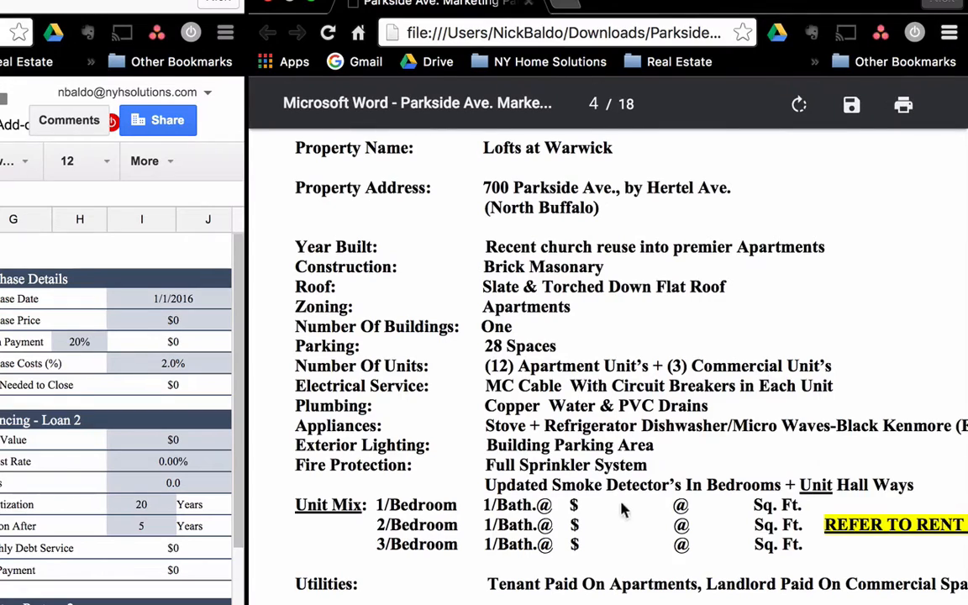
Scroll the marketing PDF to the summary with $118,399 NOI, 7.00% cap rate and $1,700,000 price.
scroll(617, 501, "down", 1)
scroll(617, 502, "down", 5)
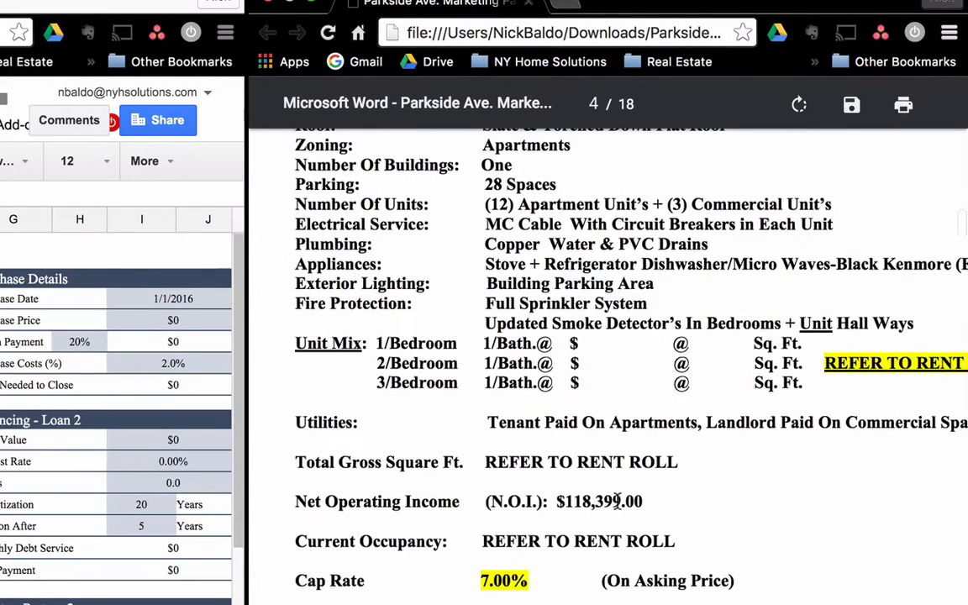
scroll(617, 502, "up", 1)
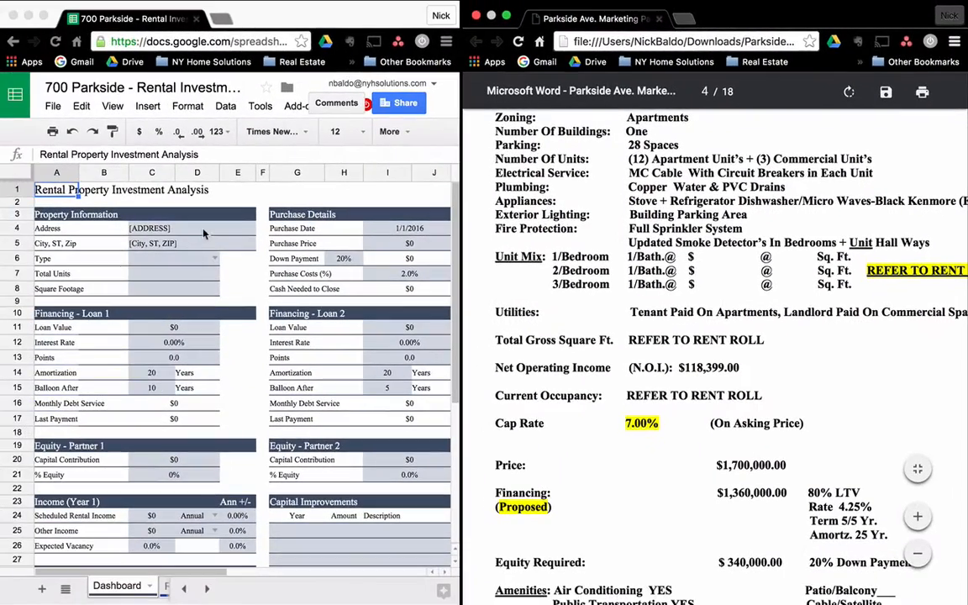
left_click(224, 230)
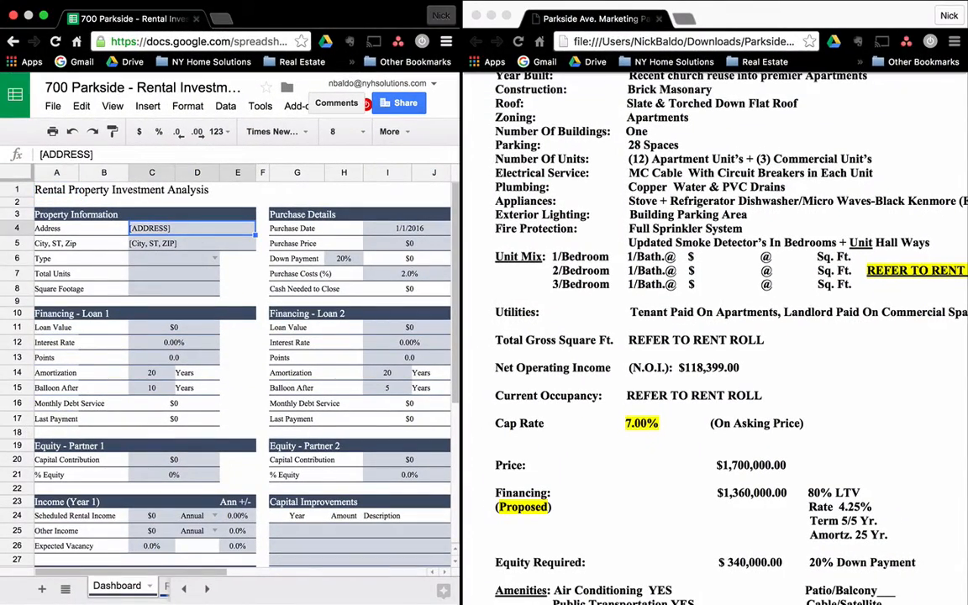
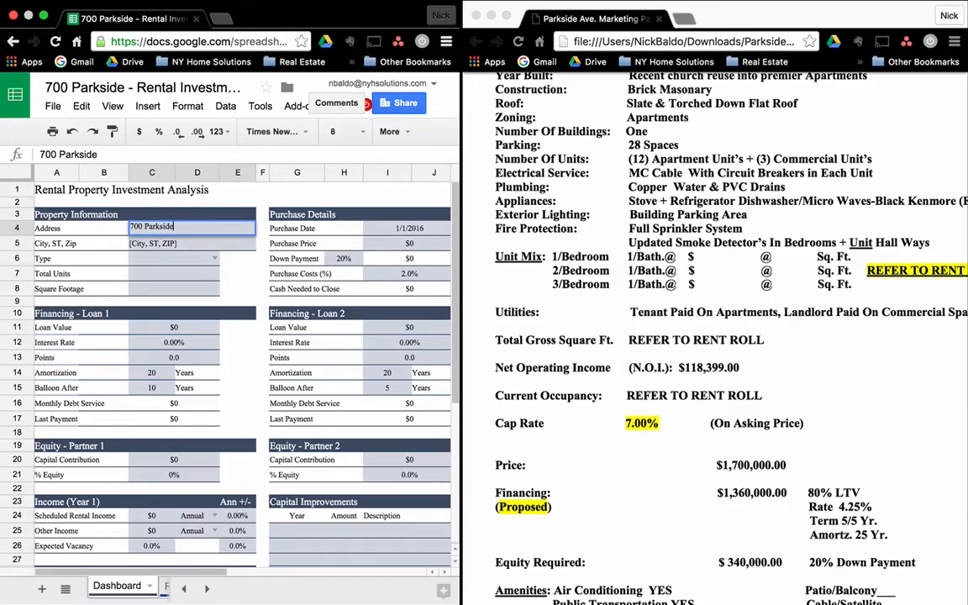
key("Return")
type("Bufflao, N")
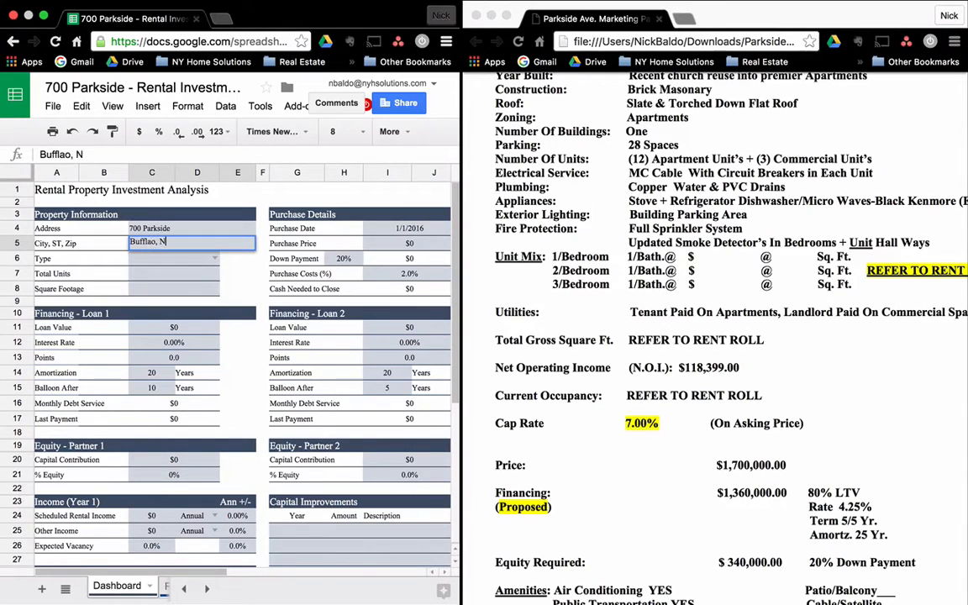
key("BackSpace")
key("BackSpace")
key("BackSpace")
key("BackSpace")
key("BackSpace")
key("BackSpace")
type("alo, NY")
key("Return")
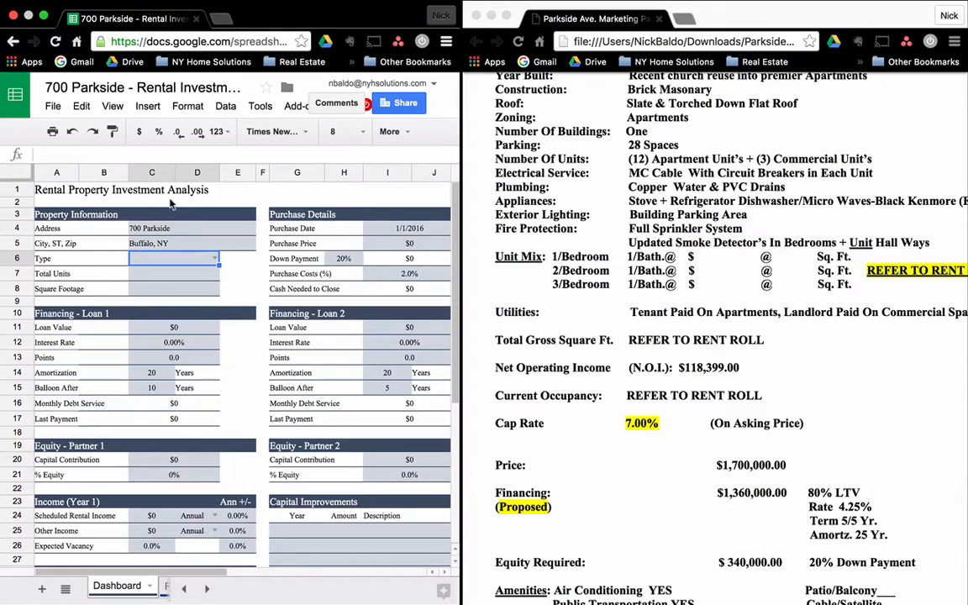
Set the property type to Apartment Building and Total Units to 15.
left_click(214, 259)
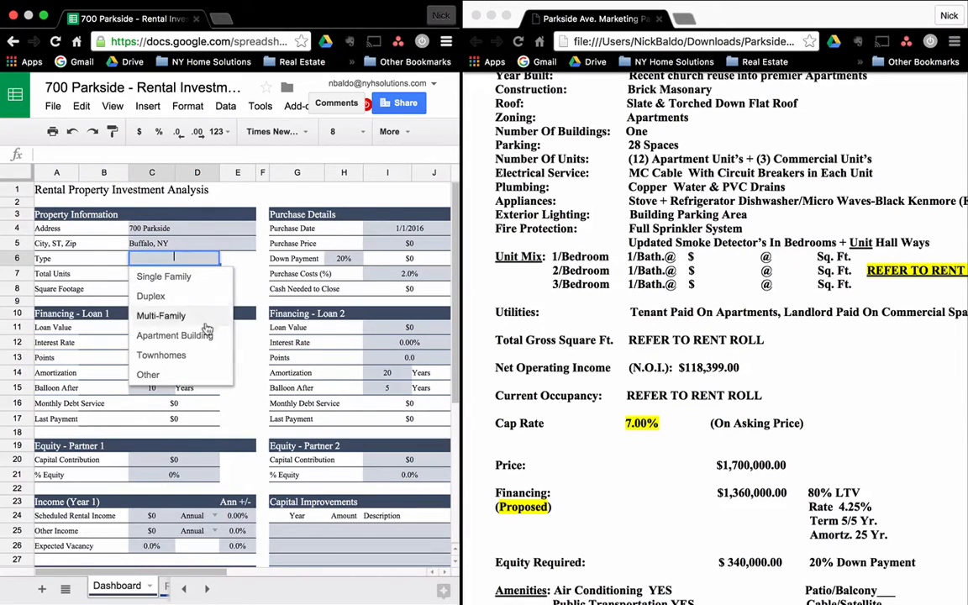
left_click(181, 335)
left_click(181, 277)
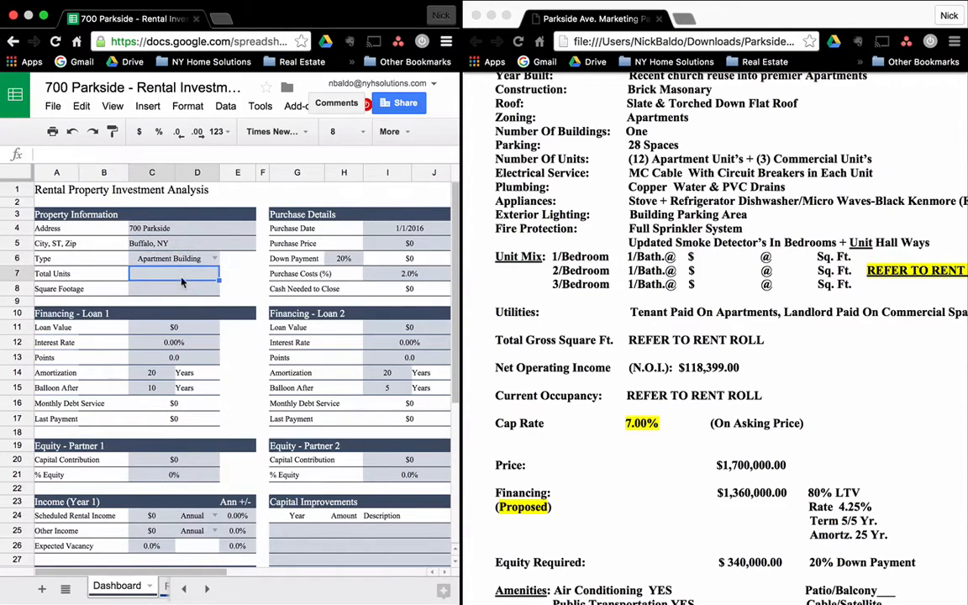
type("15")
key("Return")
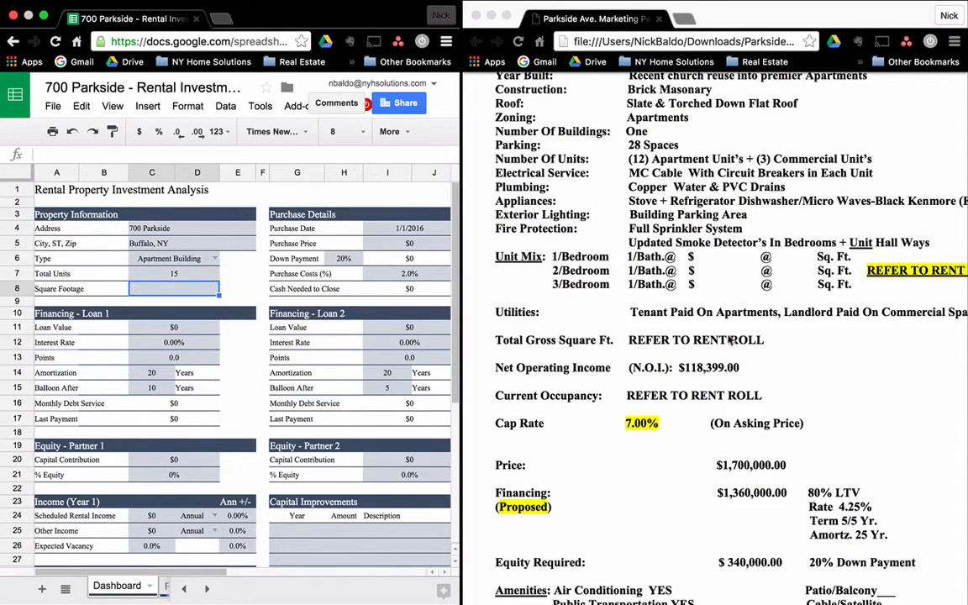
scroll(729, 337, "up", 3)
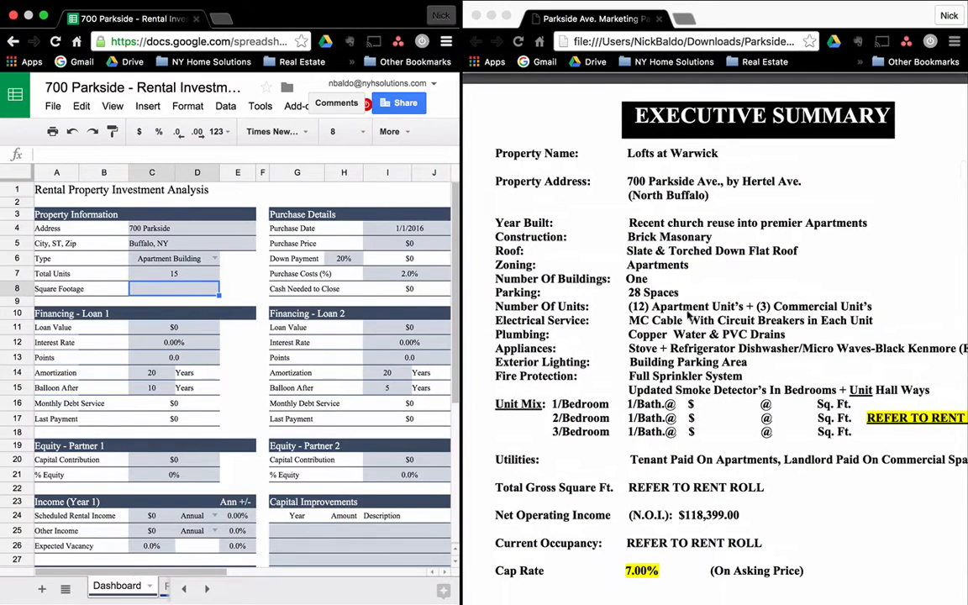
scroll(714, 382, "down", 1)
scroll(714, 382, "down", 3)
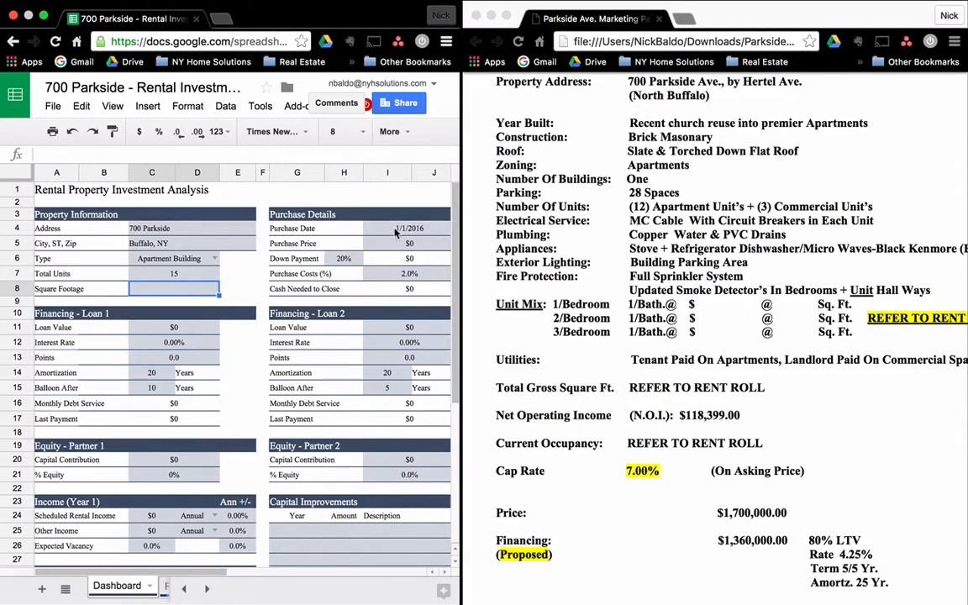
Set the purchase date to 3/1/2016 and the purchase price to $1,700,000.
left_click(432, 228)
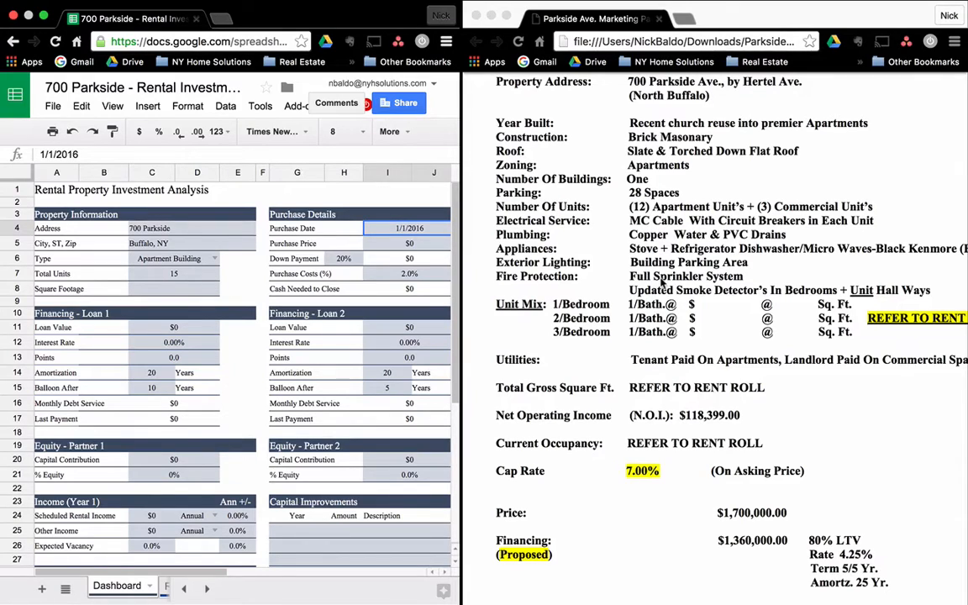
type("3/1/2016")
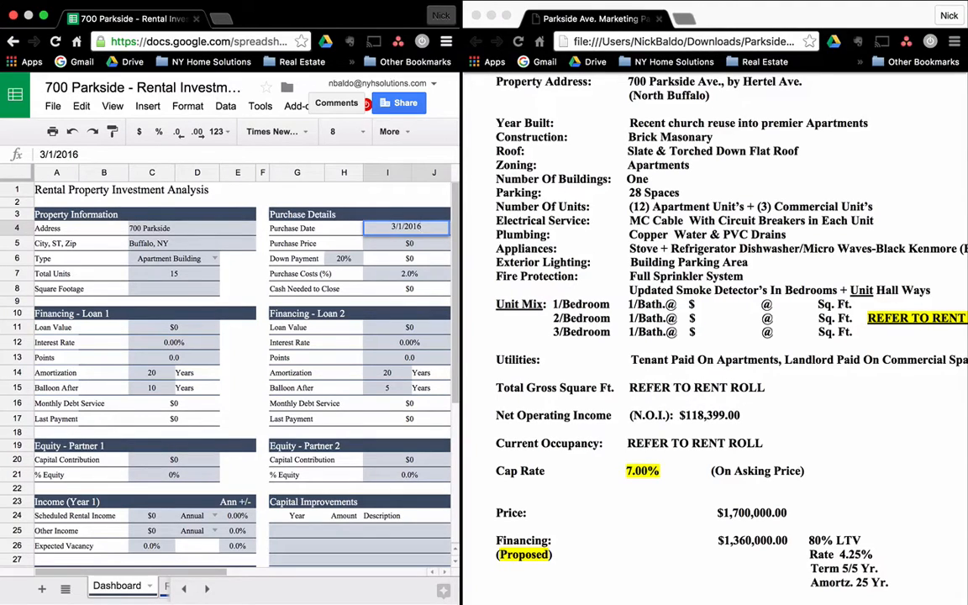
key("Return")
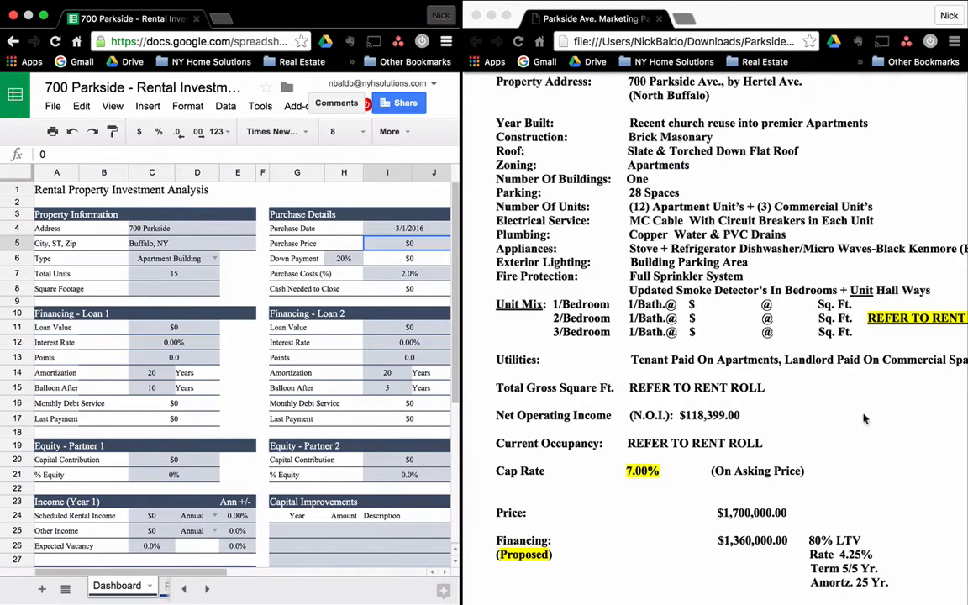
scroll(863, 419, "down", 3)
scroll(864, 418, "down", 3)
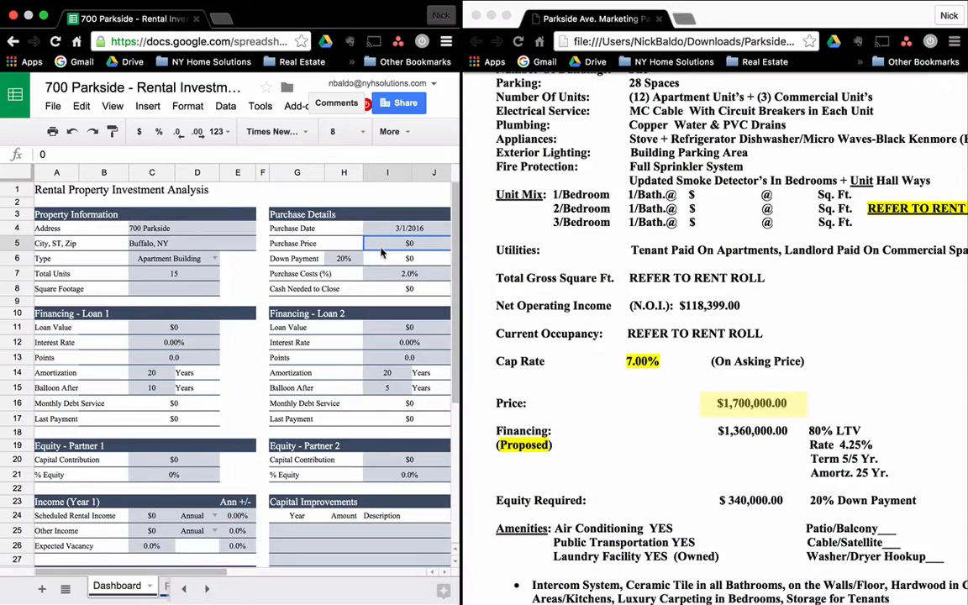
type("1,7")
type("00,000")
key("Return")
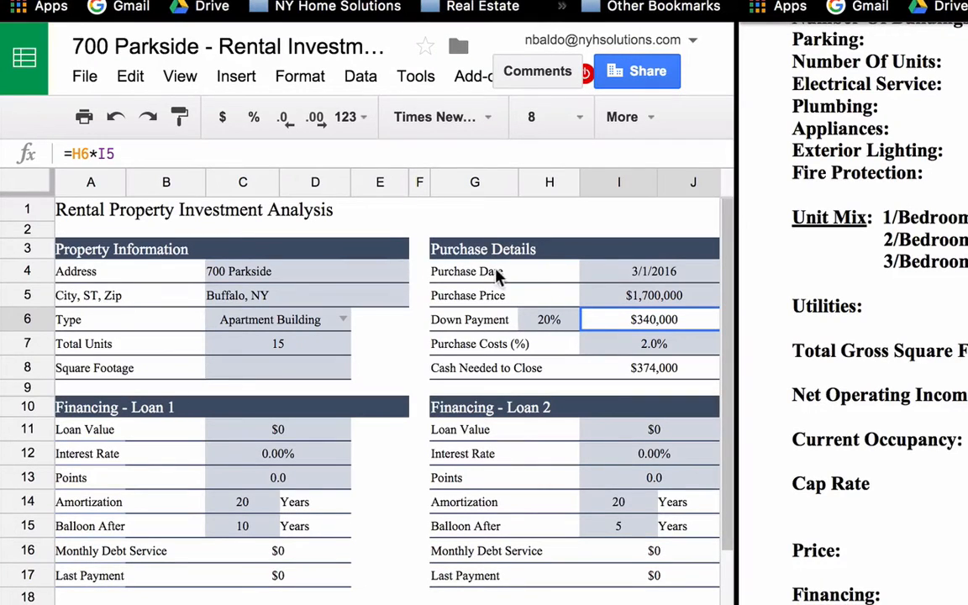
Keep the 20% down payment and set purchase costs to 1.0%.
left_click(551, 328)
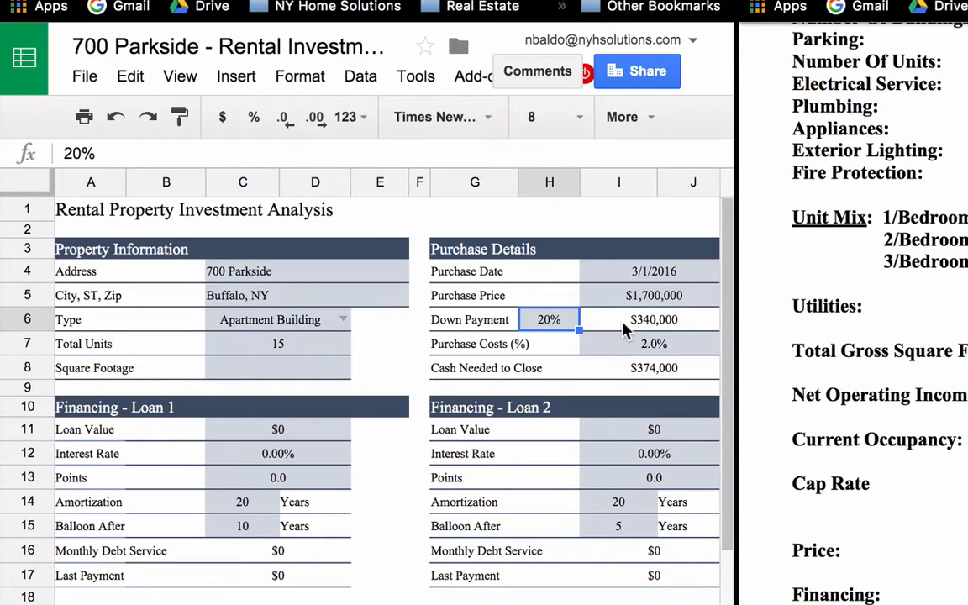
left_click(652, 343)
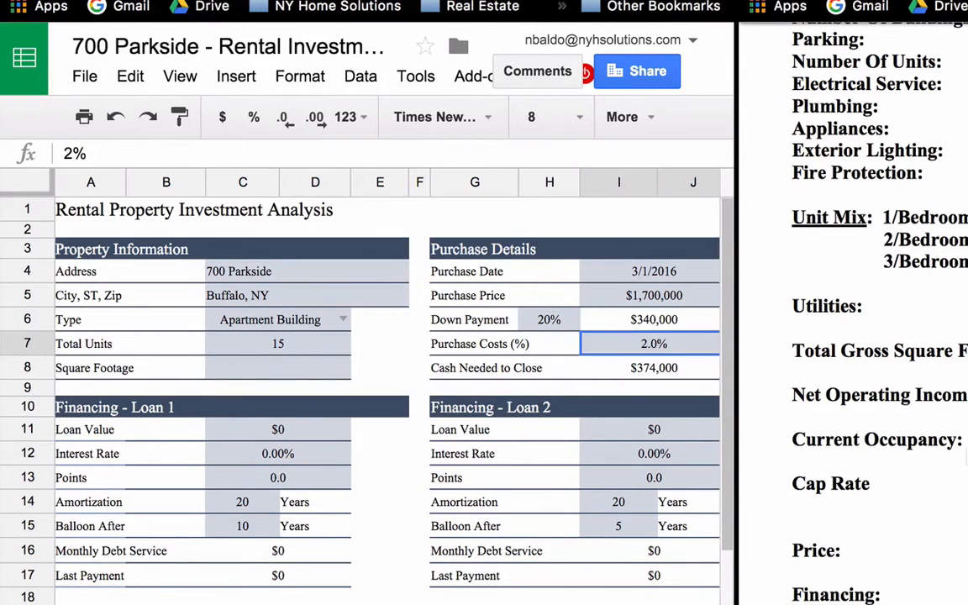
type("1")
key("Return")
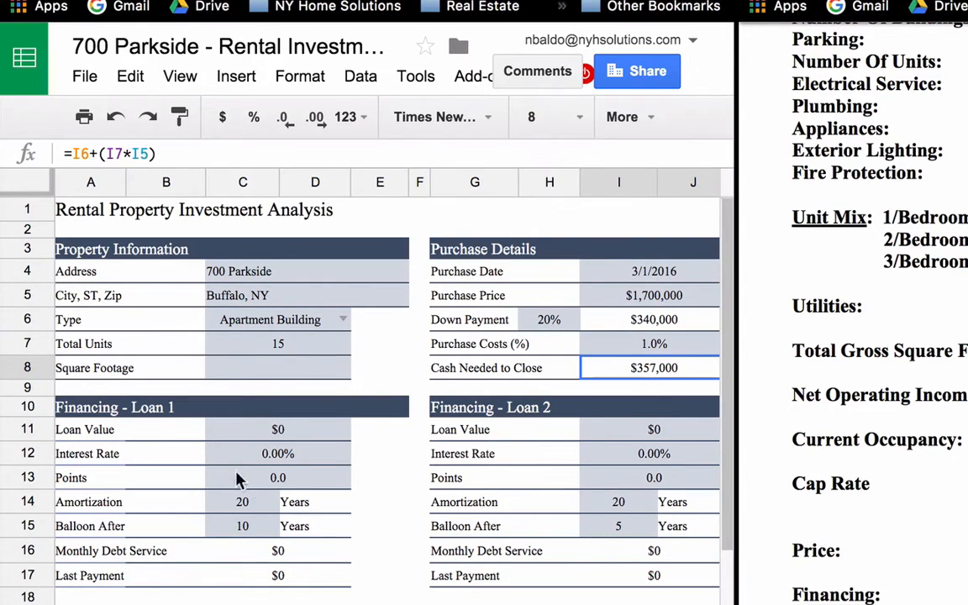
Set Loan 1 to =I5-I6 ($1,360,000) with a 6.00% interest rate.
left_click(280, 430)
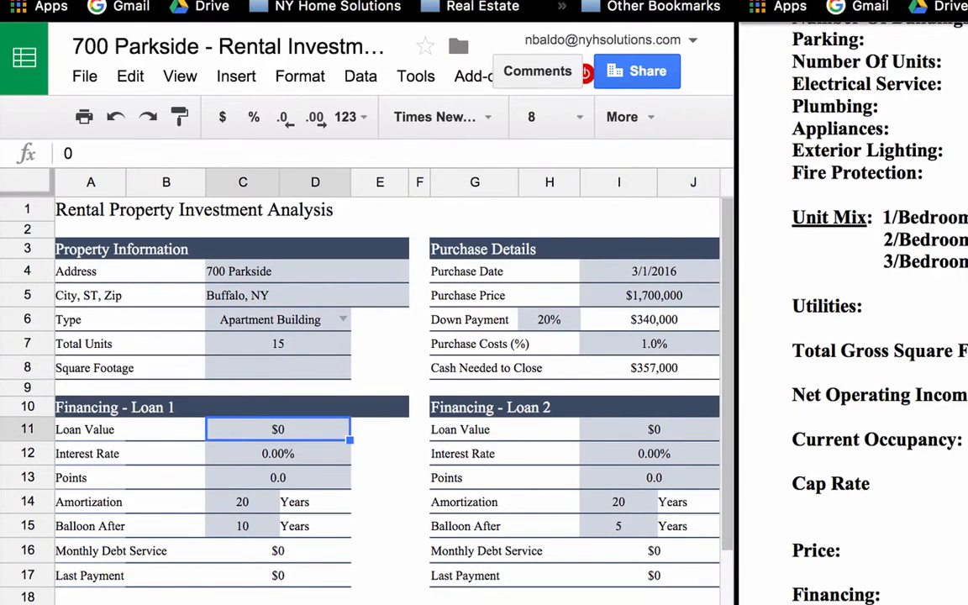
type("=")
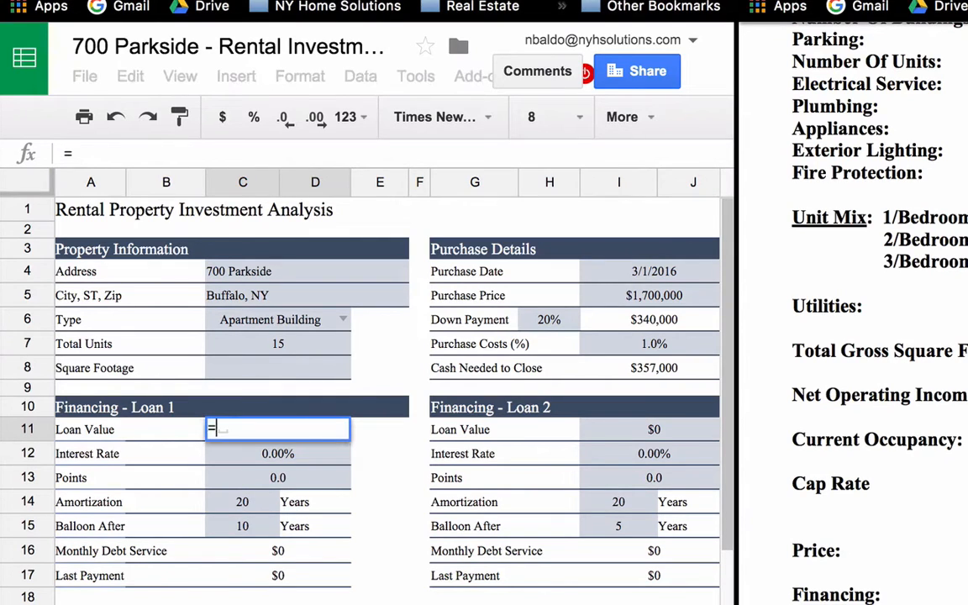
left_click(638, 305)
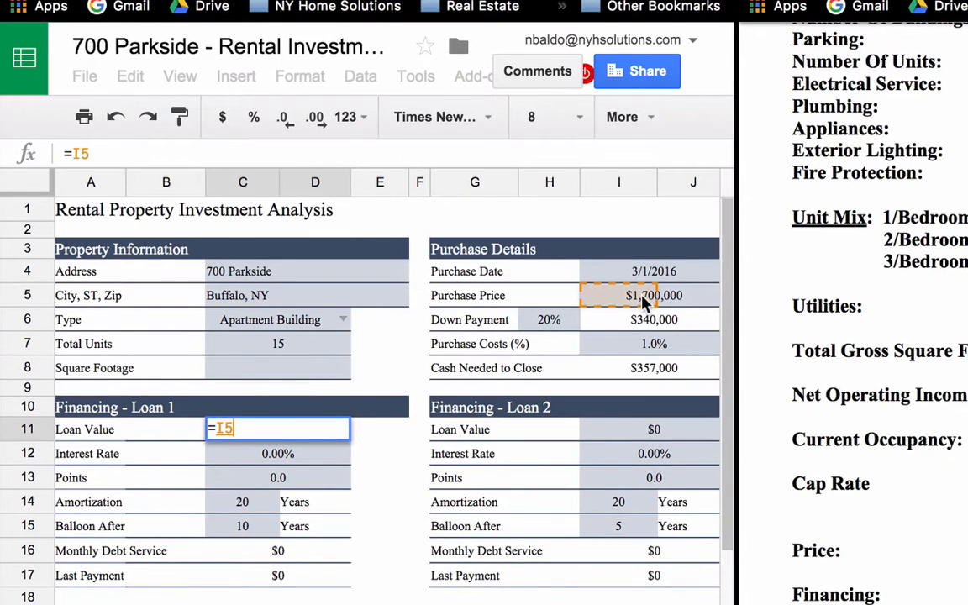
type("-")
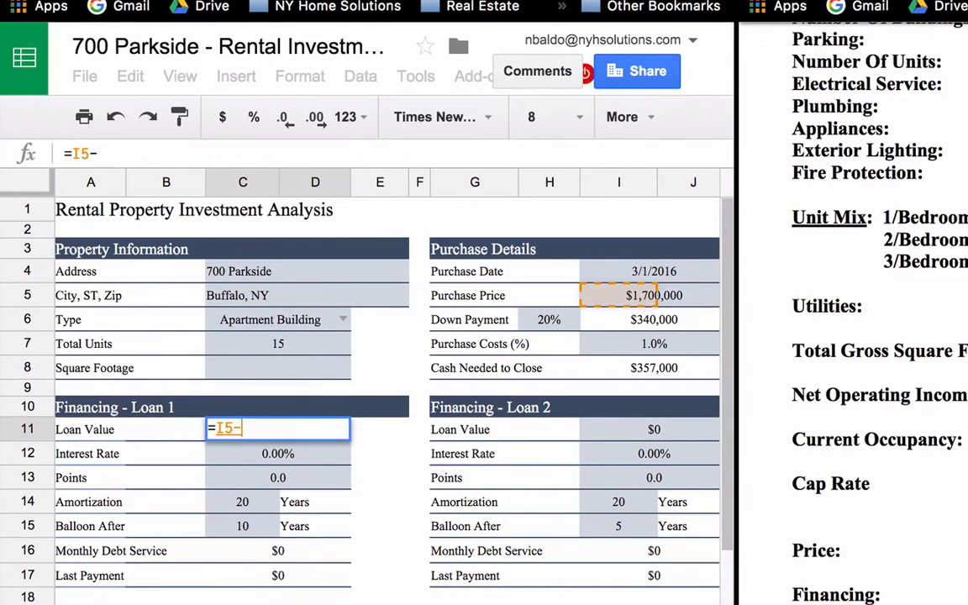
left_click(640, 316)
key("Return")
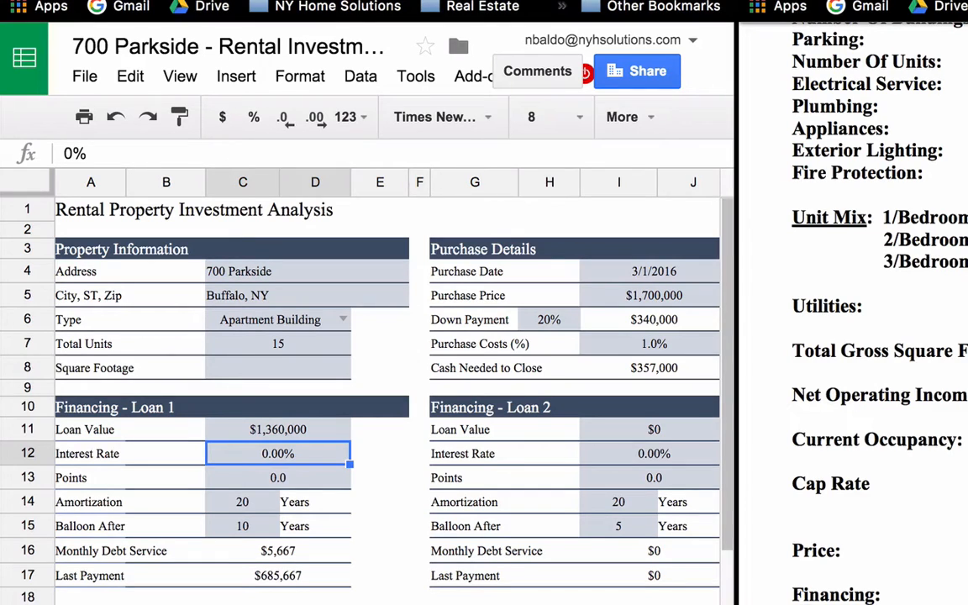
type("6")
key("Return")
key("Down")
key("Down")
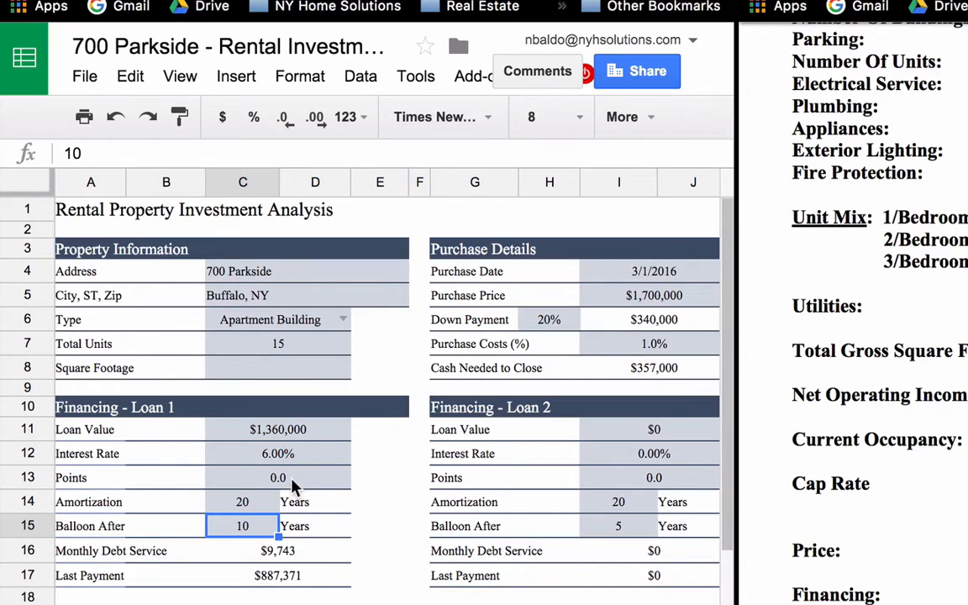
Scroll the marketing PDF down to its Rent Roll page.
scroll(292, 485, "down", 10)
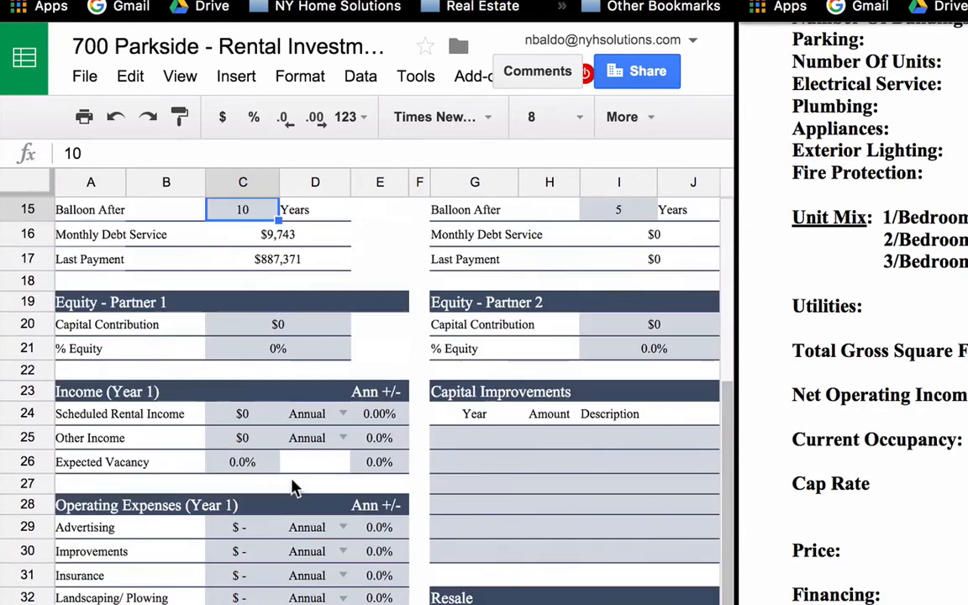
scroll(292, 486, "up", 4)
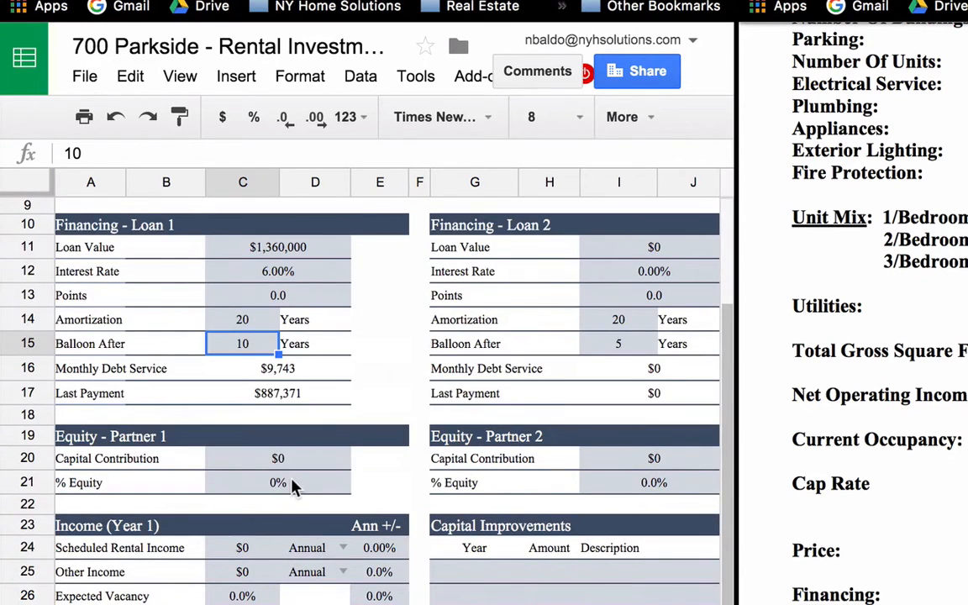
scroll(293, 485, "down", 6)
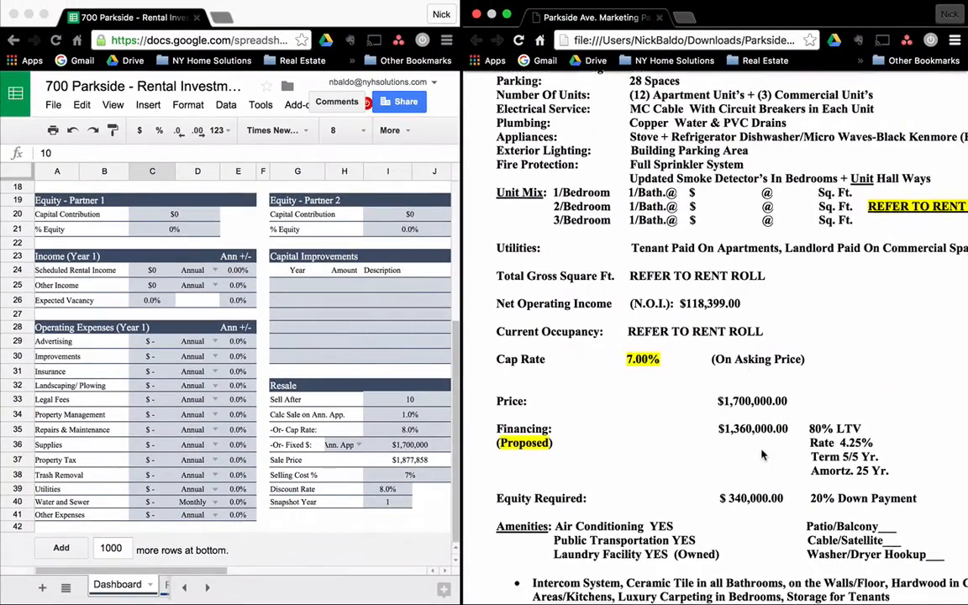
scroll(769, 445, "down", 5)
scroll(760, 455, "down", 10)
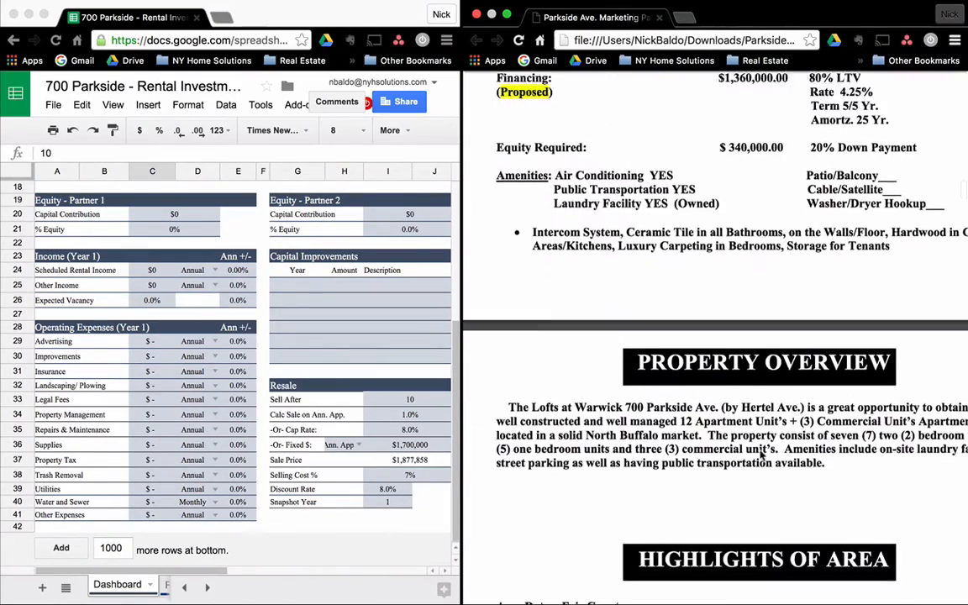
scroll(761, 456, "down", 10)
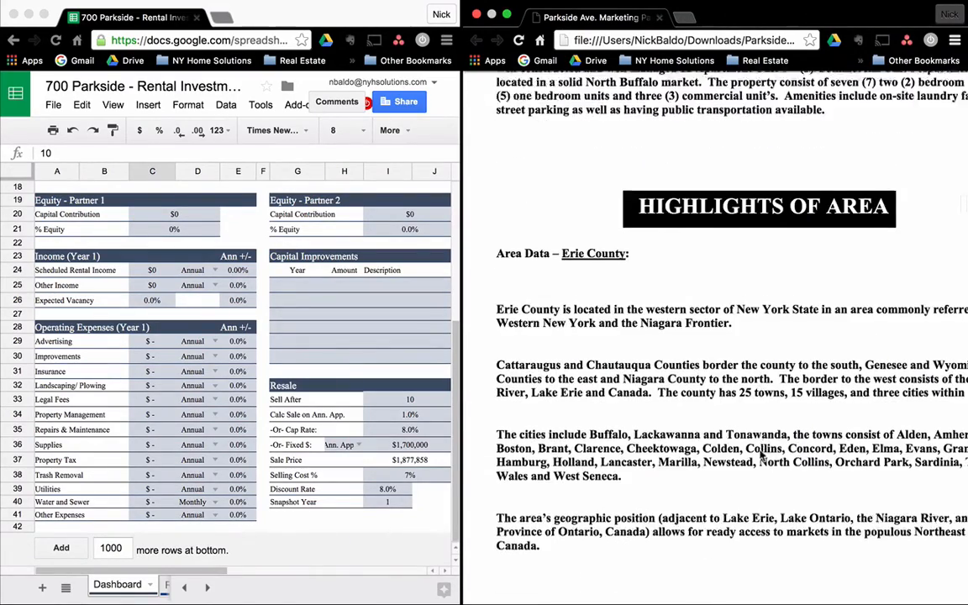
scroll(761, 456, "down", 8)
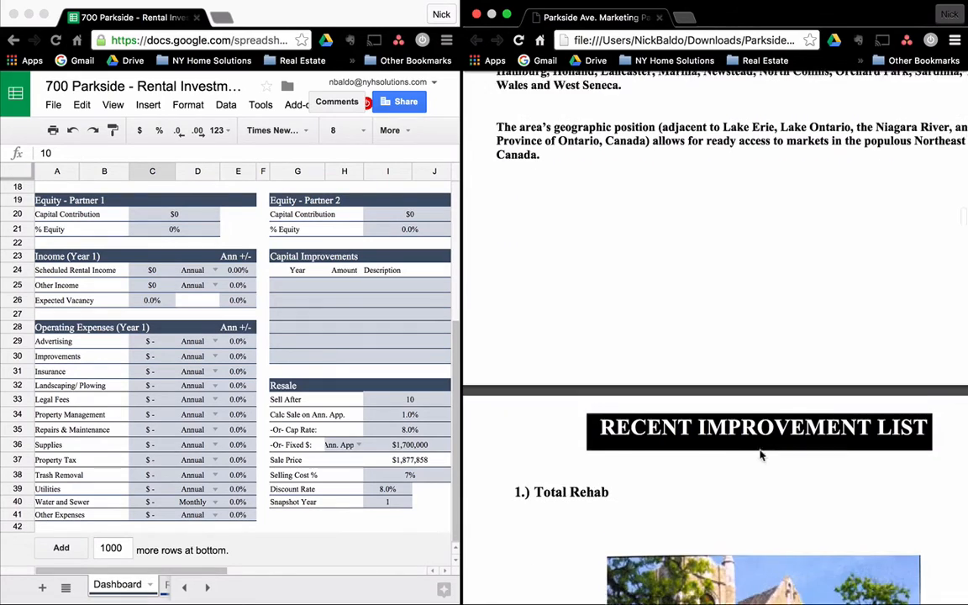
scroll(760, 455, "down", 4)
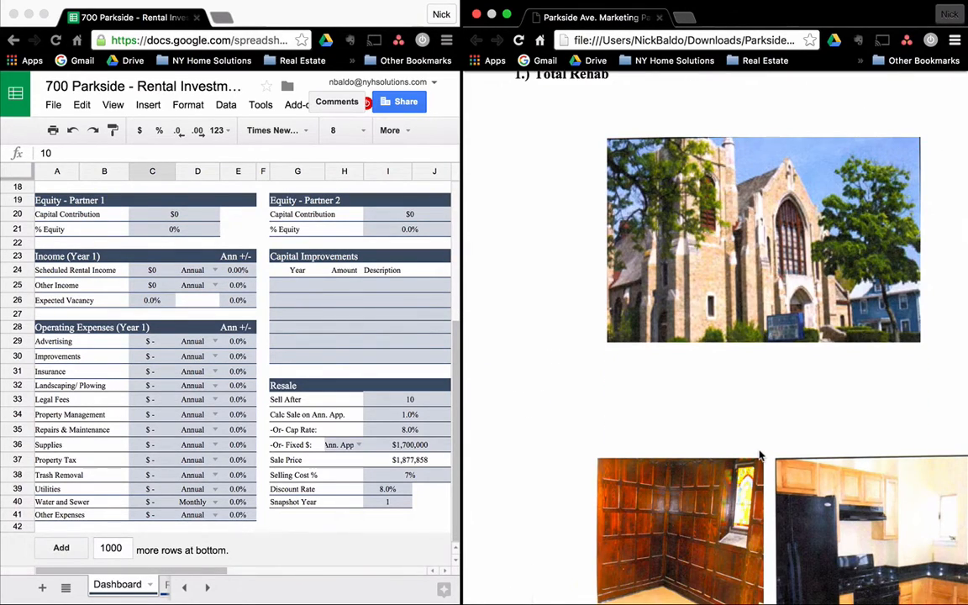
scroll(760, 455, "down", 10)
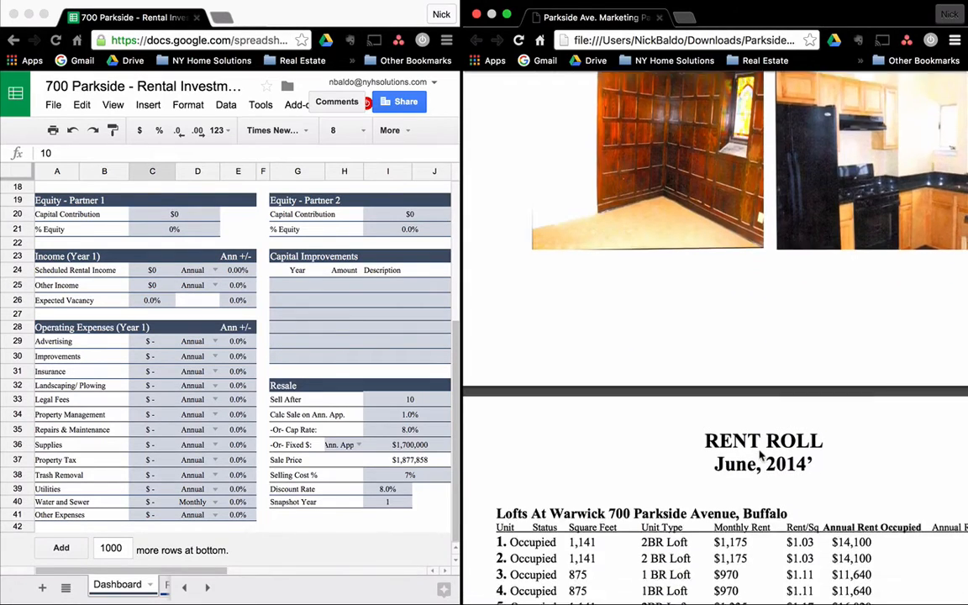
scroll(761, 455, "down", 5)
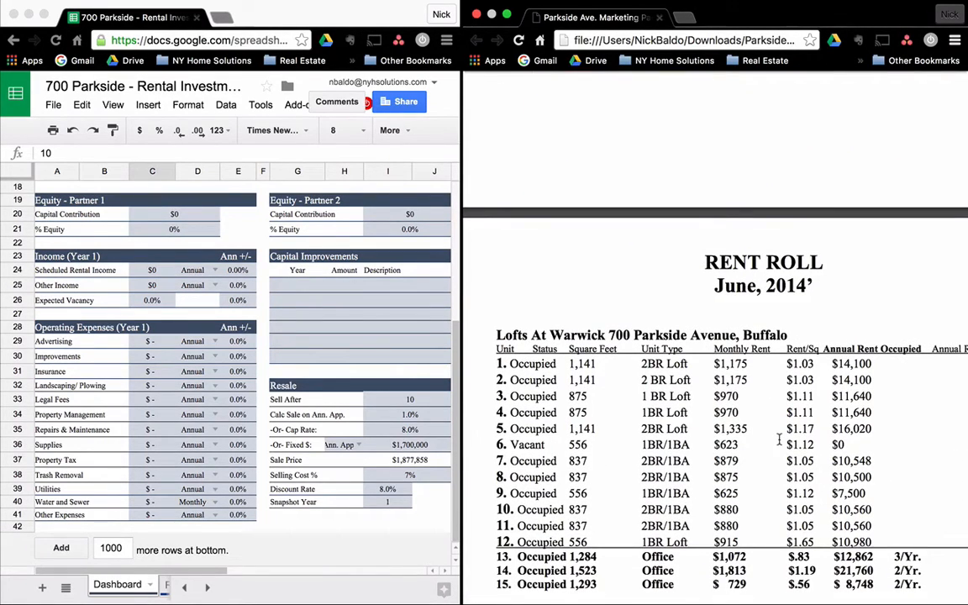
scroll(781, 443, "down", 1)
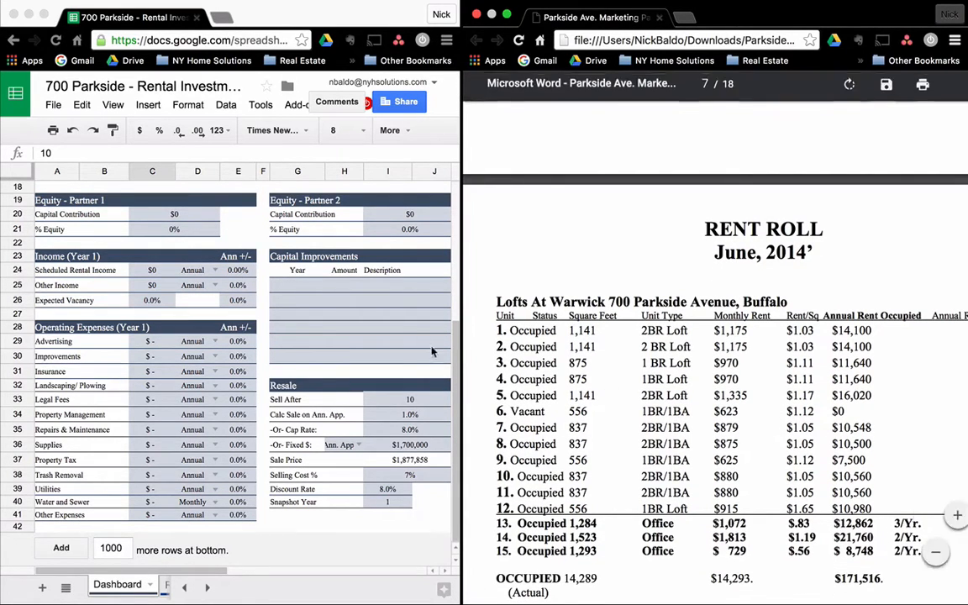
Widen the PDF beside the spreadsheet and highlight the $178,992 potential annual rent.
left_click_drag(461, 328, 375, 324)
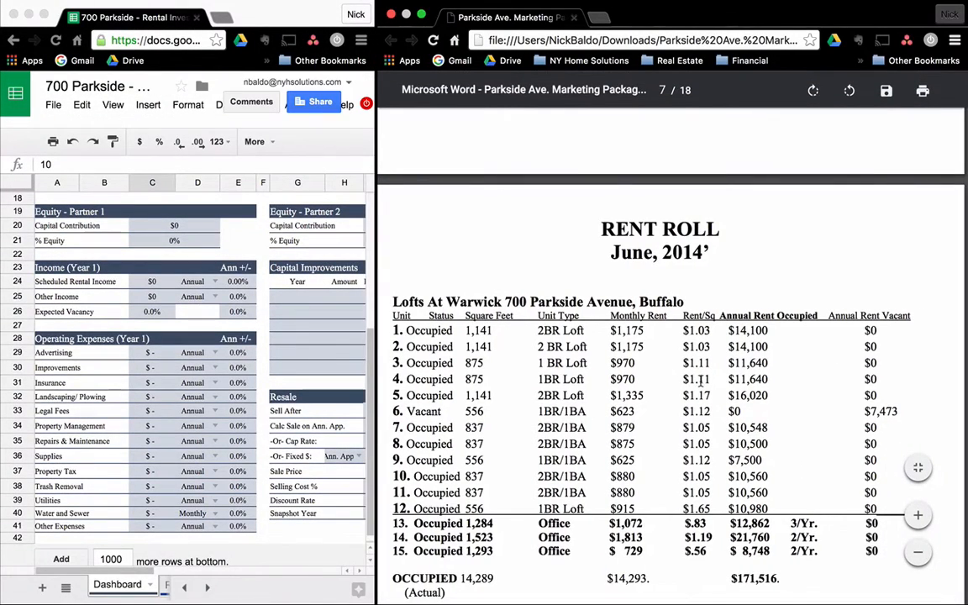
scroll(700, 380, "down", 3)
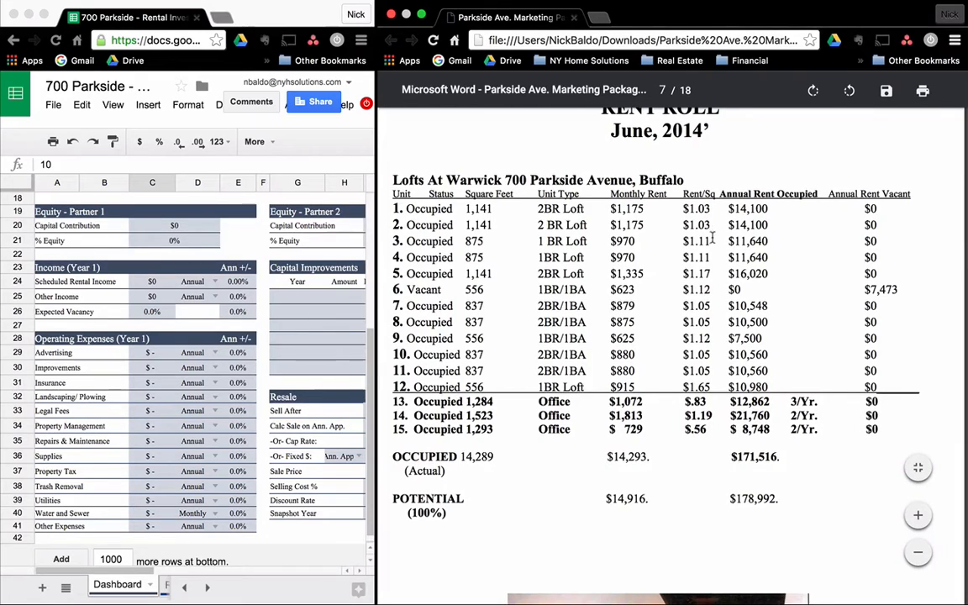
left_click_drag(783, 497, 721, 498)
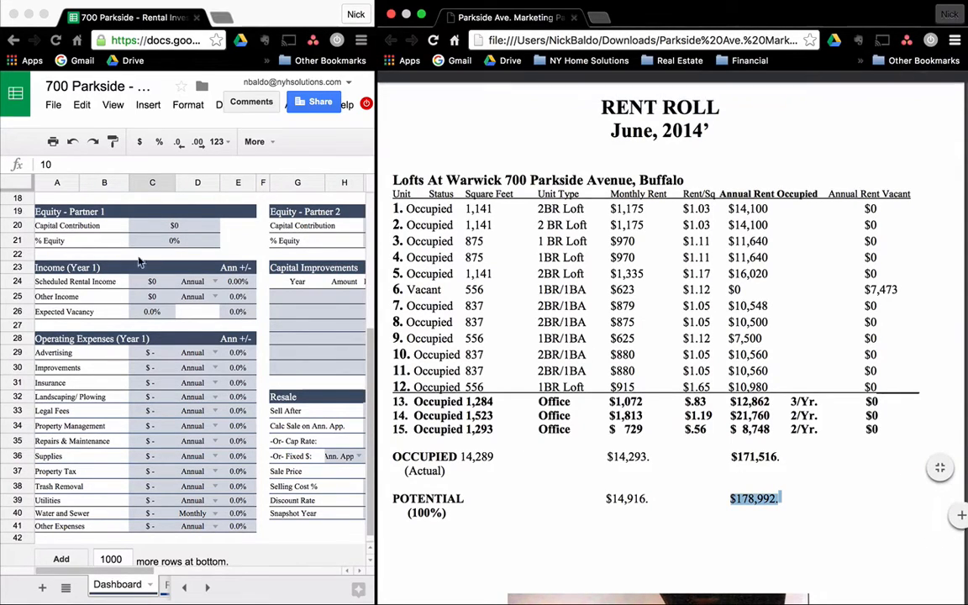
Enter $178,992 as Scheduled Rental Income with the period kept at Annual.
left_click(140, 282)
left_click(141, 282)
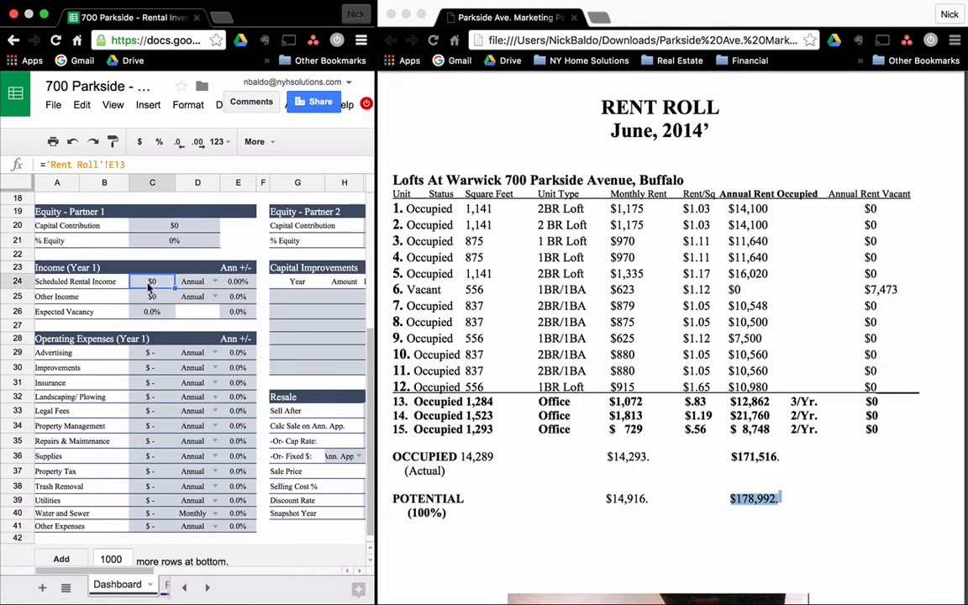
type("178,992")
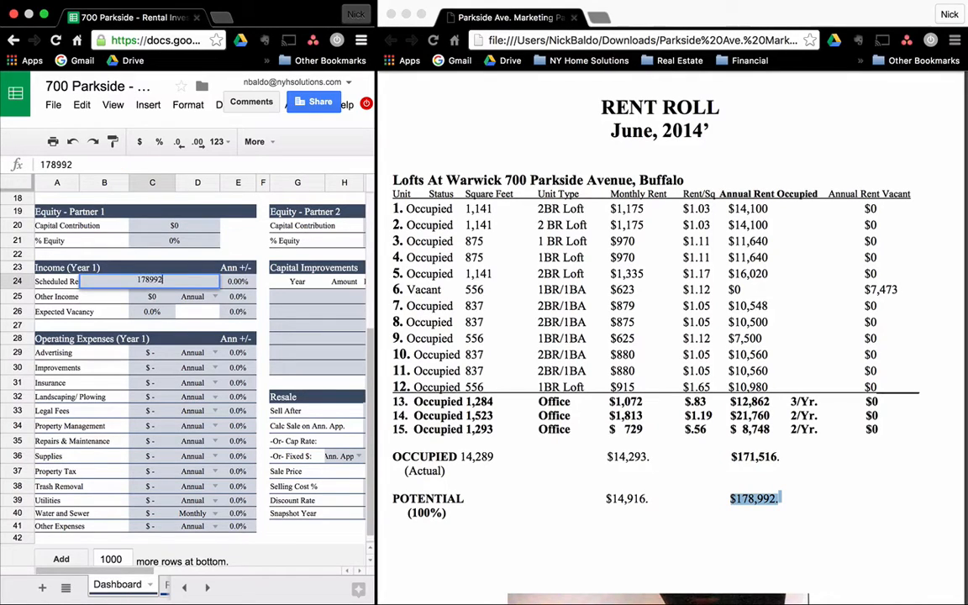
key("Tab")
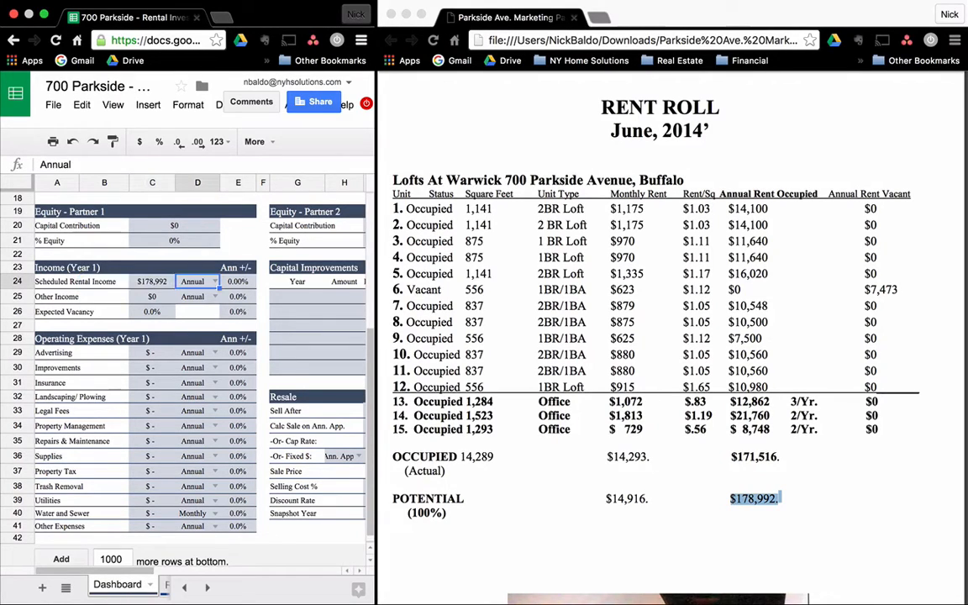
left_click(215, 284)
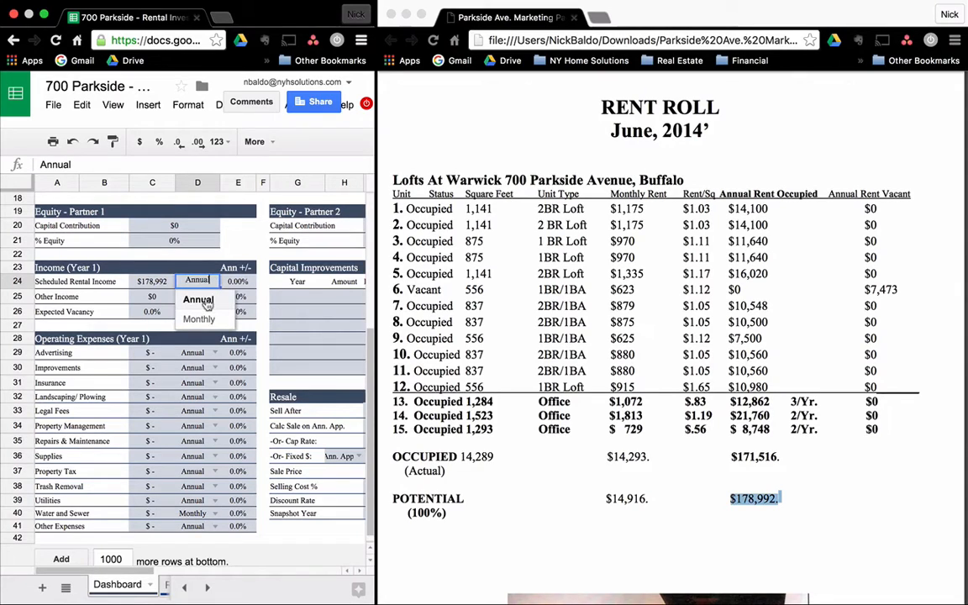
left_click(207, 304)
key("Return")
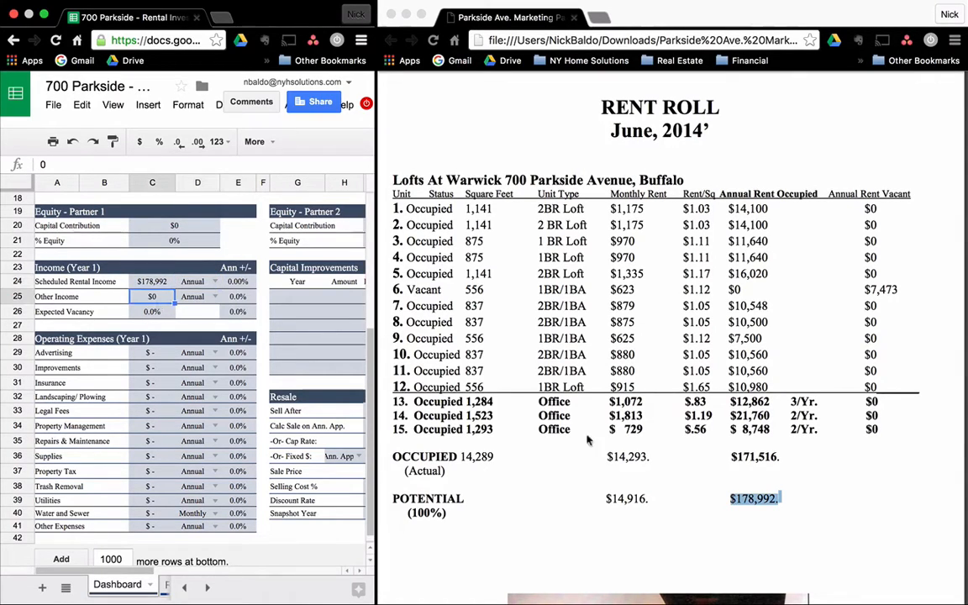
Scroll the marketing PDF to the Annual Property Operating Data page.
left_click(809, 501)
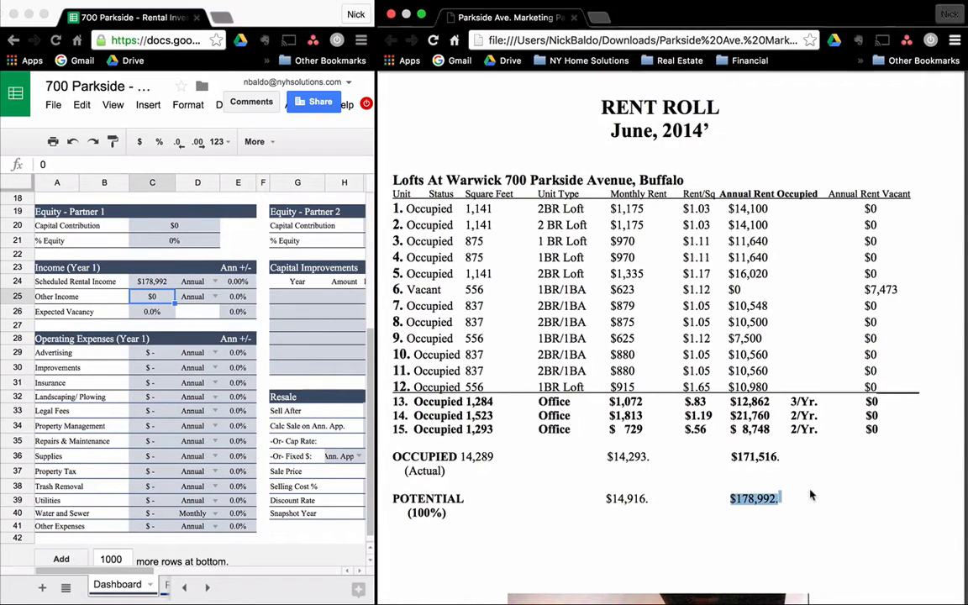
scroll(668, 502, "down", 10)
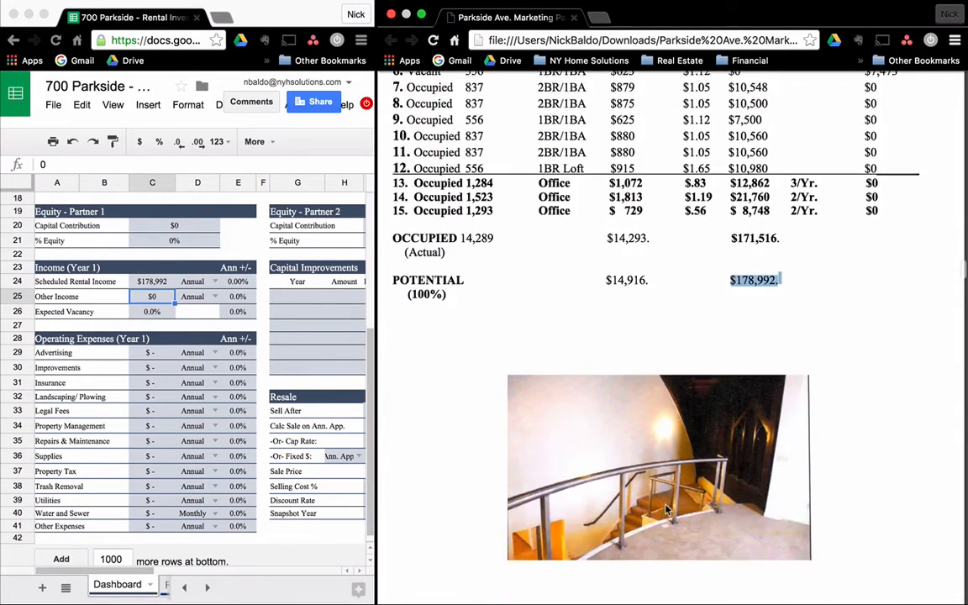
scroll(666, 509, "down", 10)
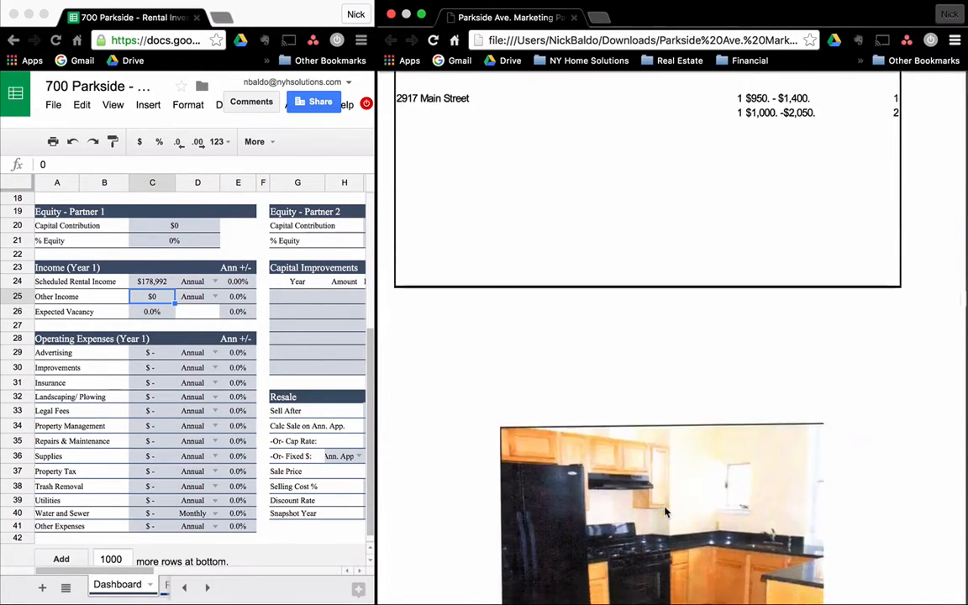
scroll(664, 512, "down", 6)
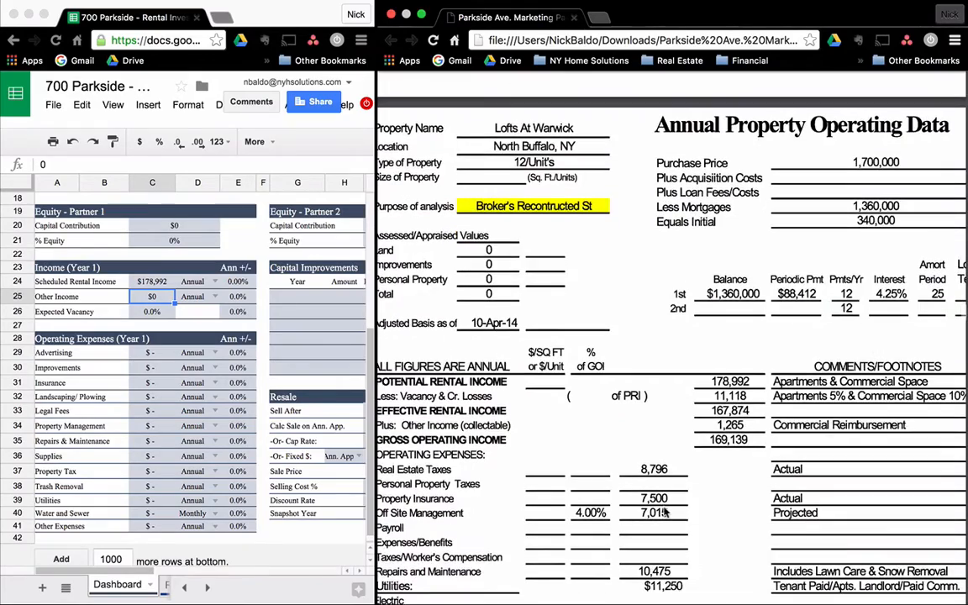
scroll(665, 513, "down", 2)
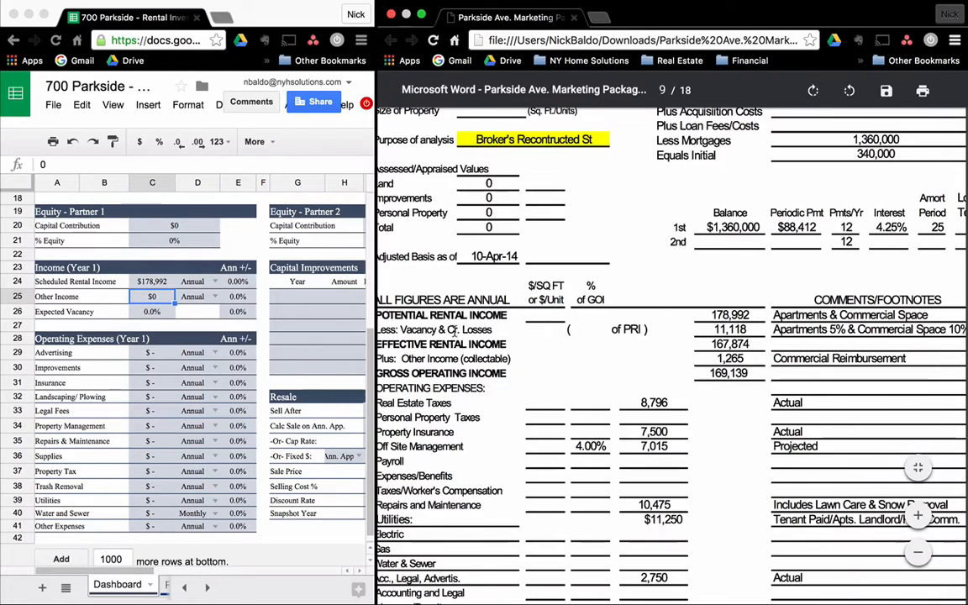
Enter 5% Expected Vacancy in C26 and $1,265 Other Income in C25.
left_click(159, 314)
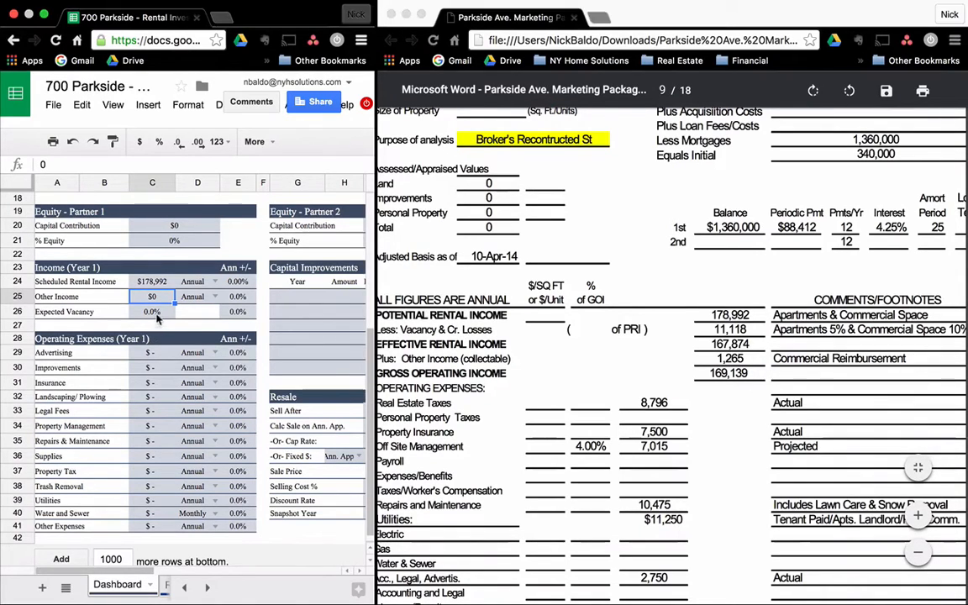
type("5%")
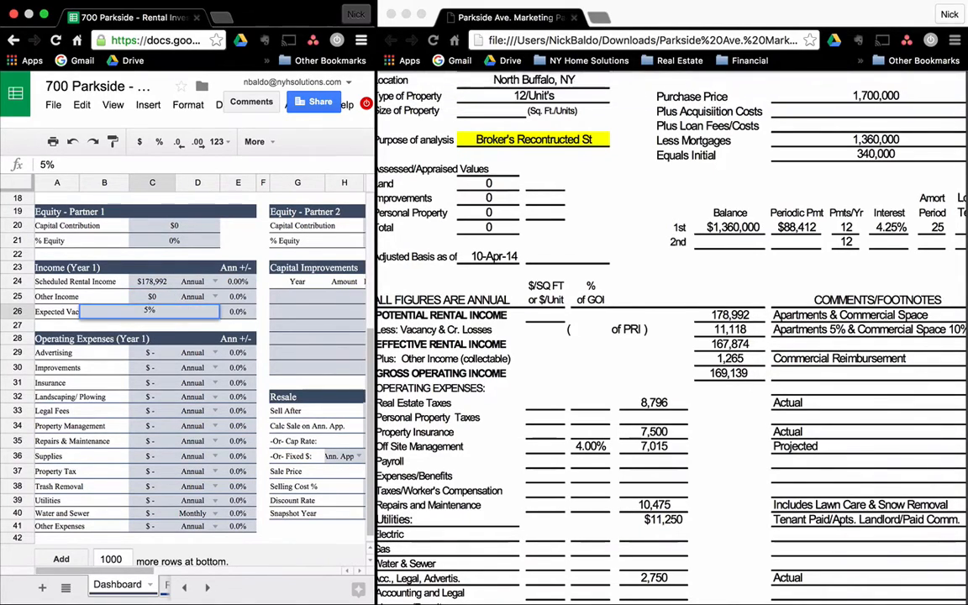
key("Tab")
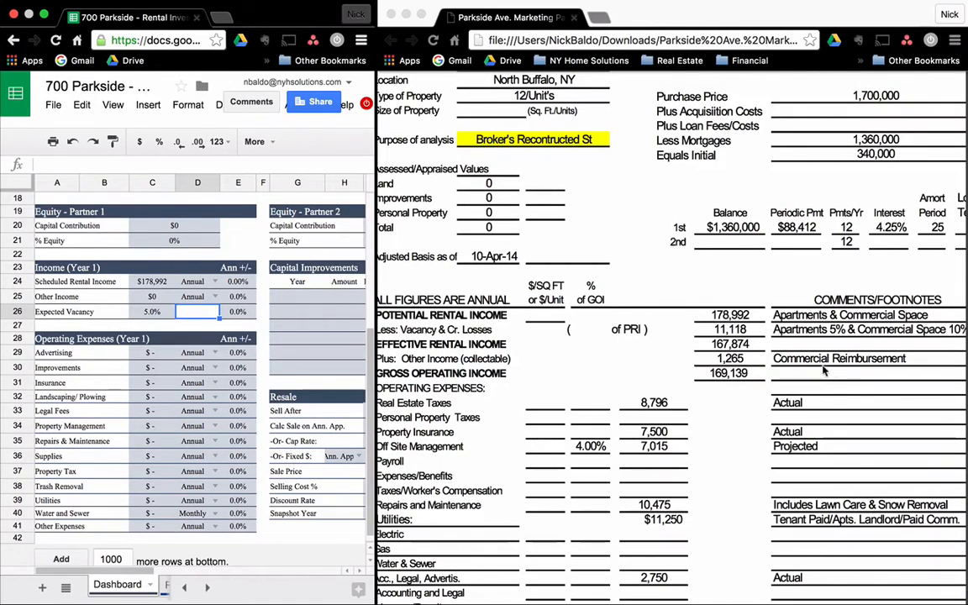
left_click(141, 302)
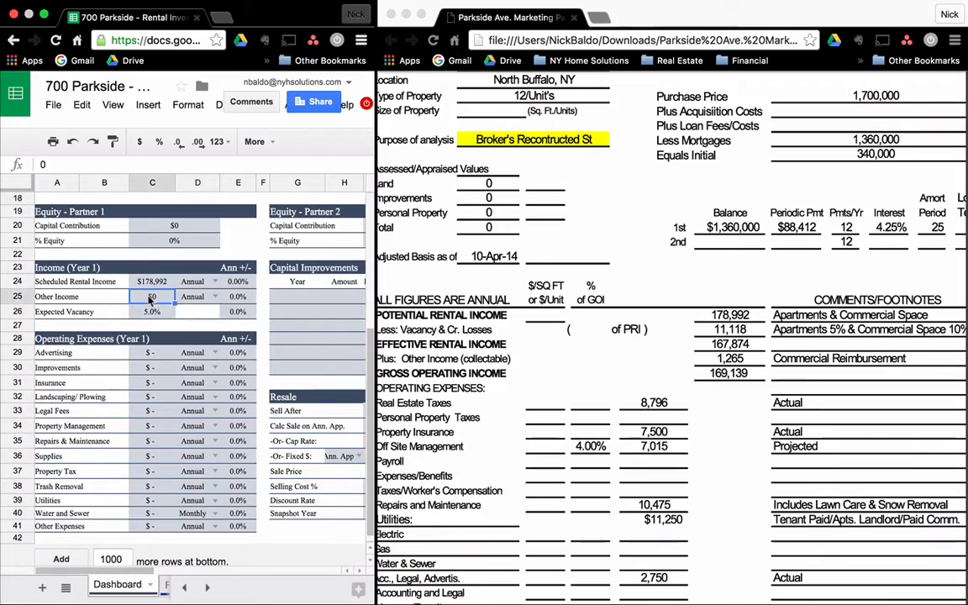
type("1265")
key("Tab")
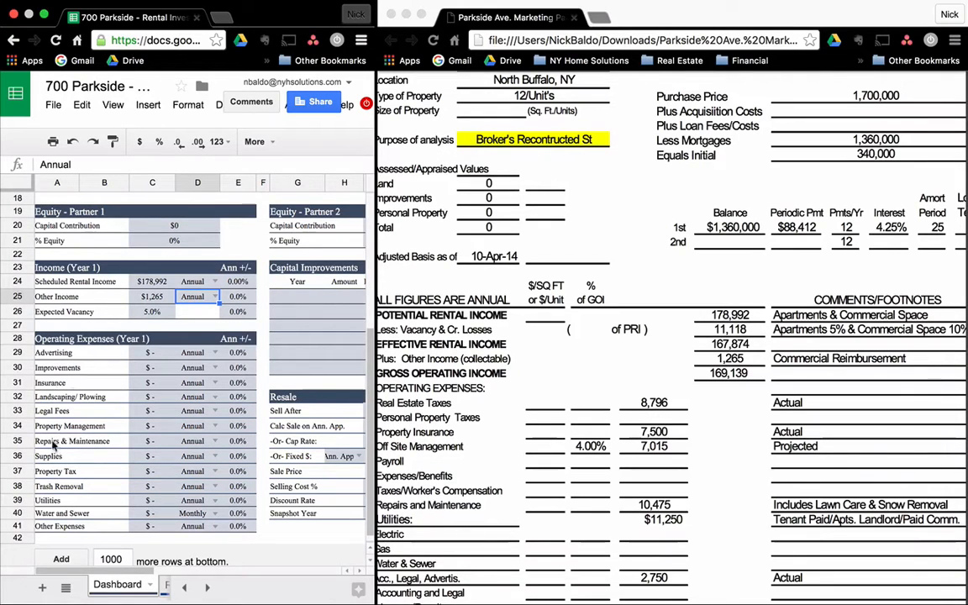
Enter annual Property Tax of $8,796 and Insurance of $7,500.
left_click(80, 472)
left_click(149, 473)
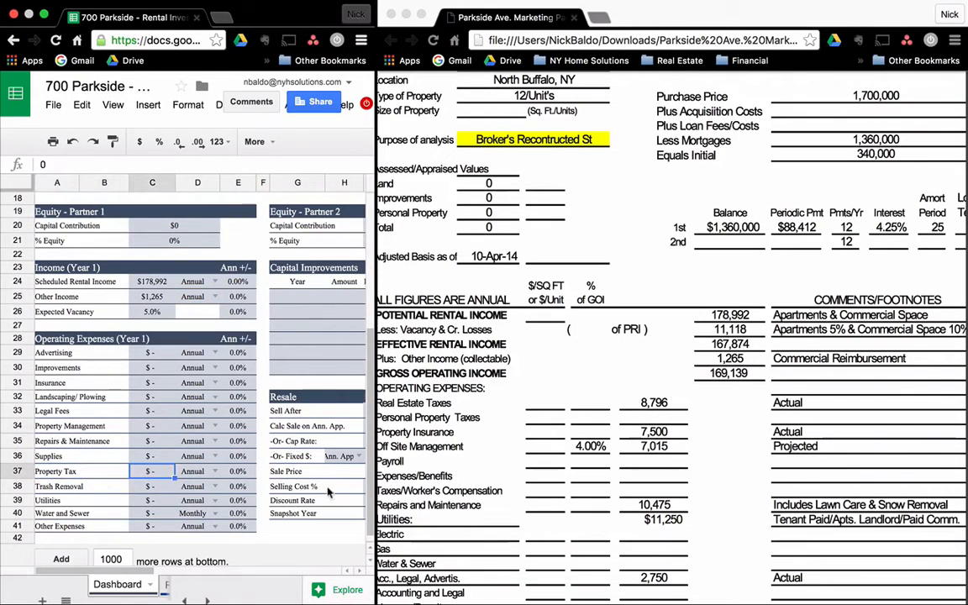
type("8,796")
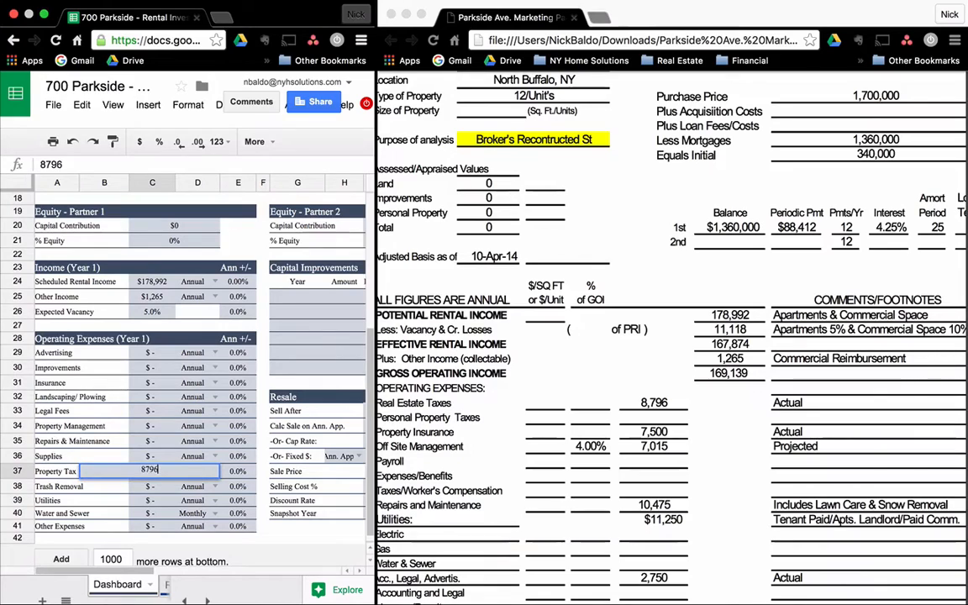
key("Tab")
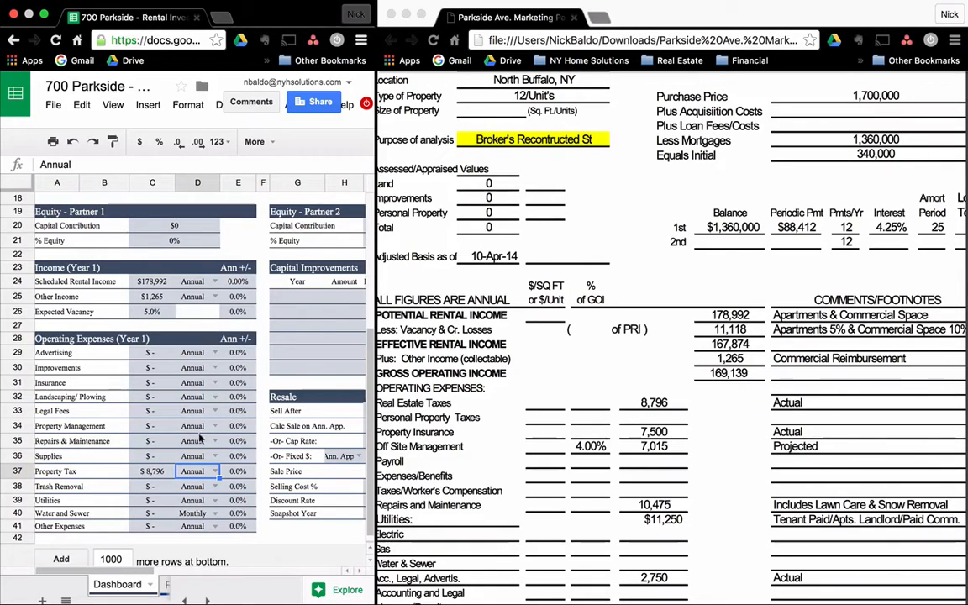
left_click(137, 456)
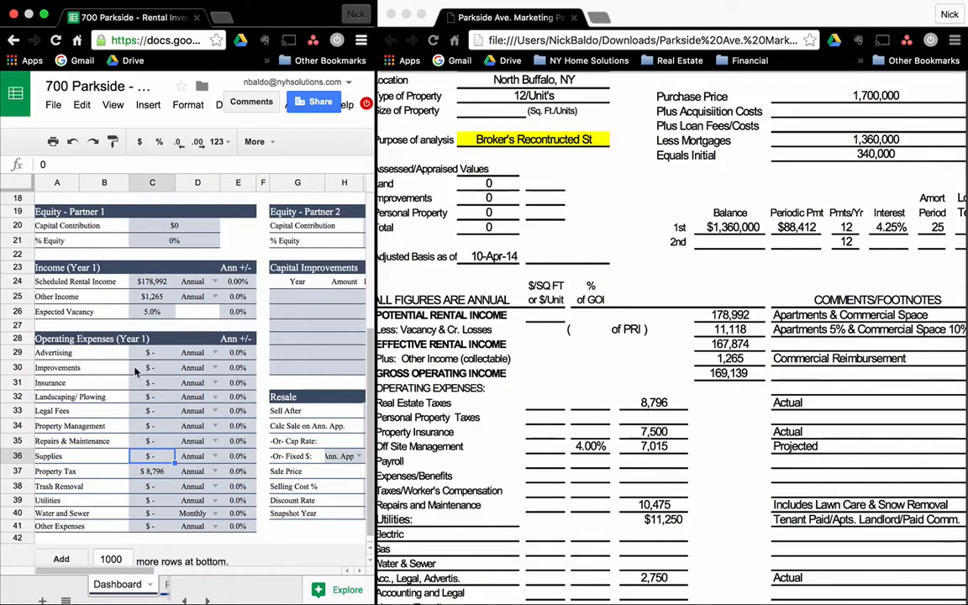
left_click(141, 382)
type("7500")
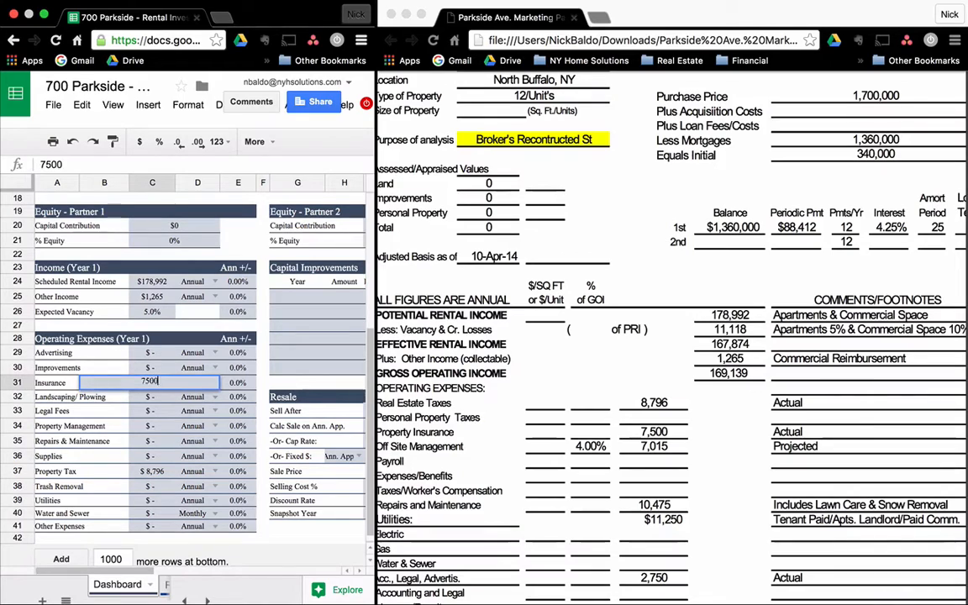
key("Tab")
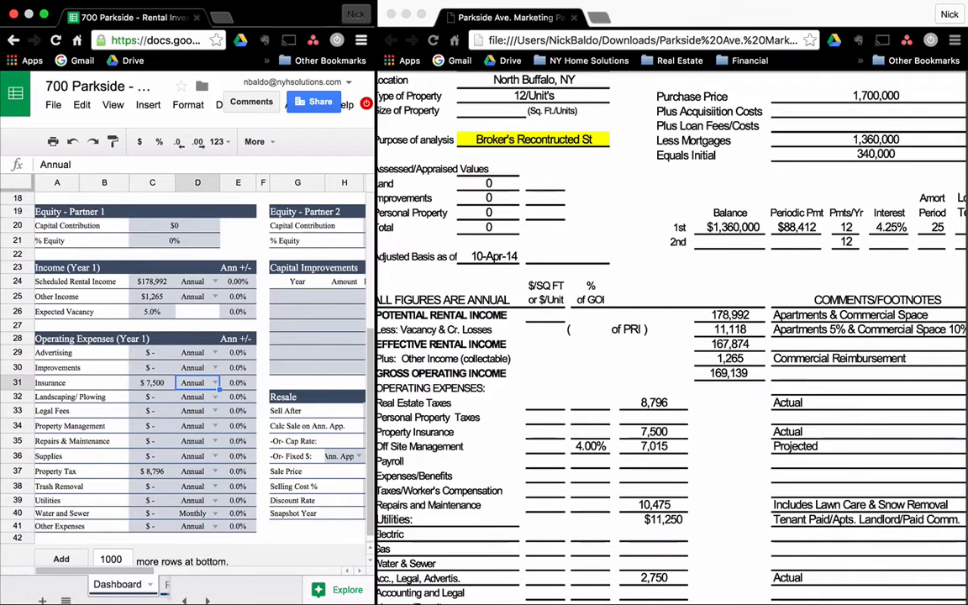
key("Down")
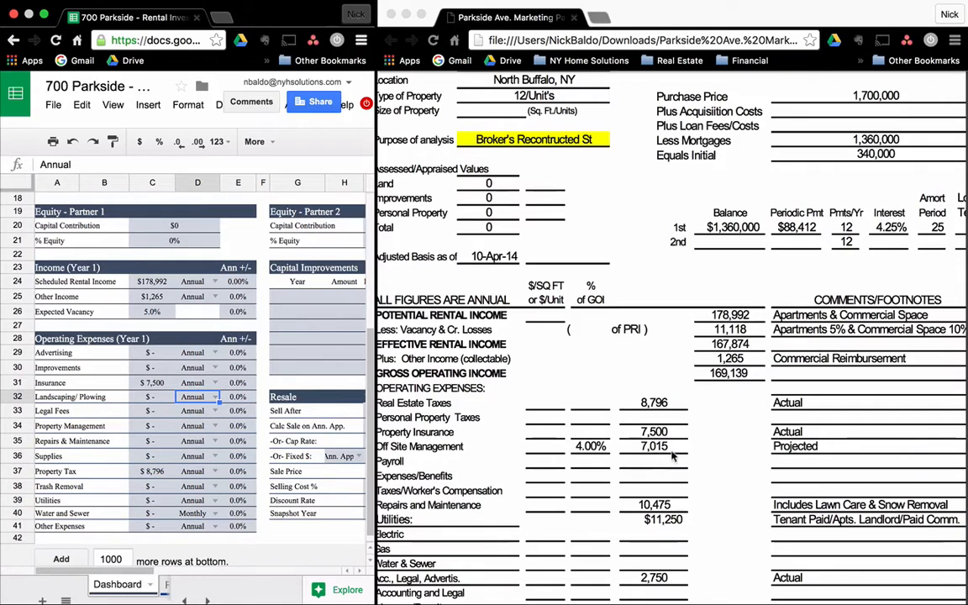
Enter Property Management of $7,015 and Repairs & Maintenance of $10,475.
left_click(157, 400)
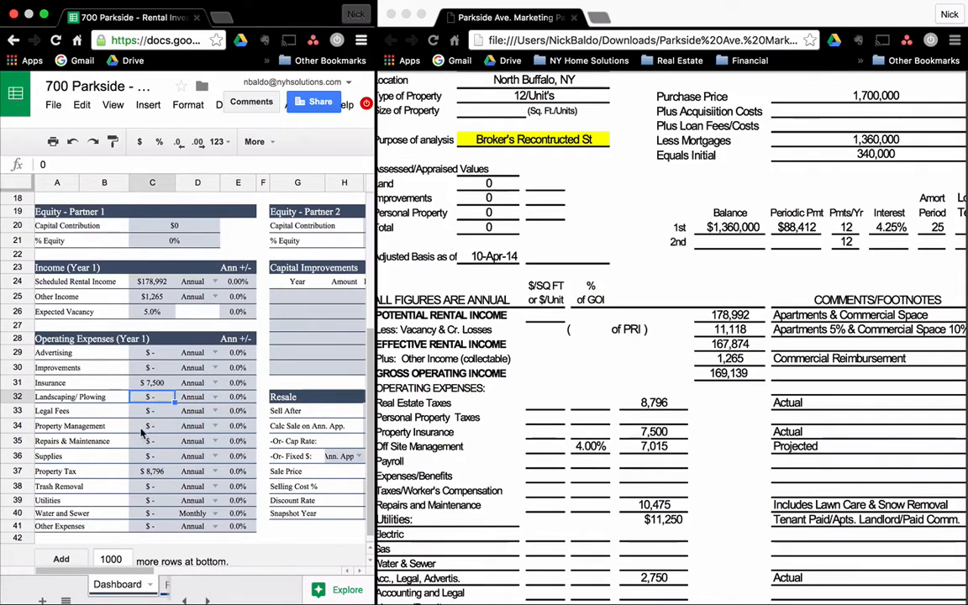
left_click(143, 429)
type("7015")
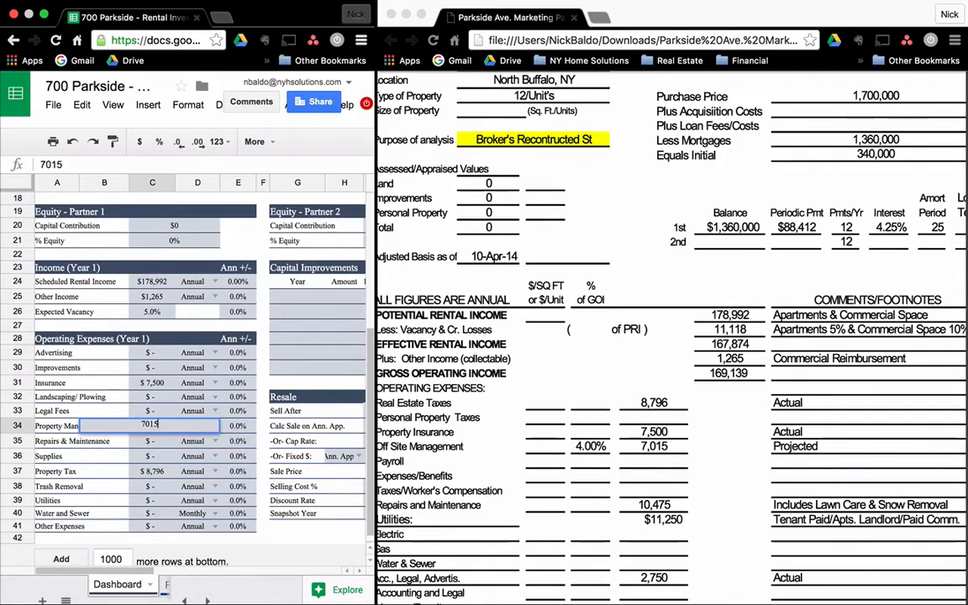
key("Tab")
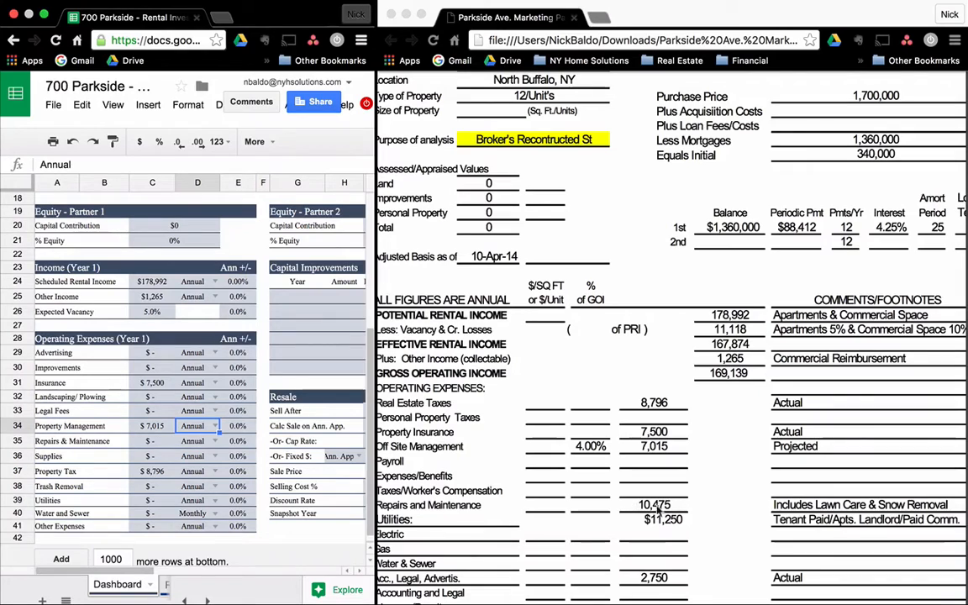
left_click(159, 445)
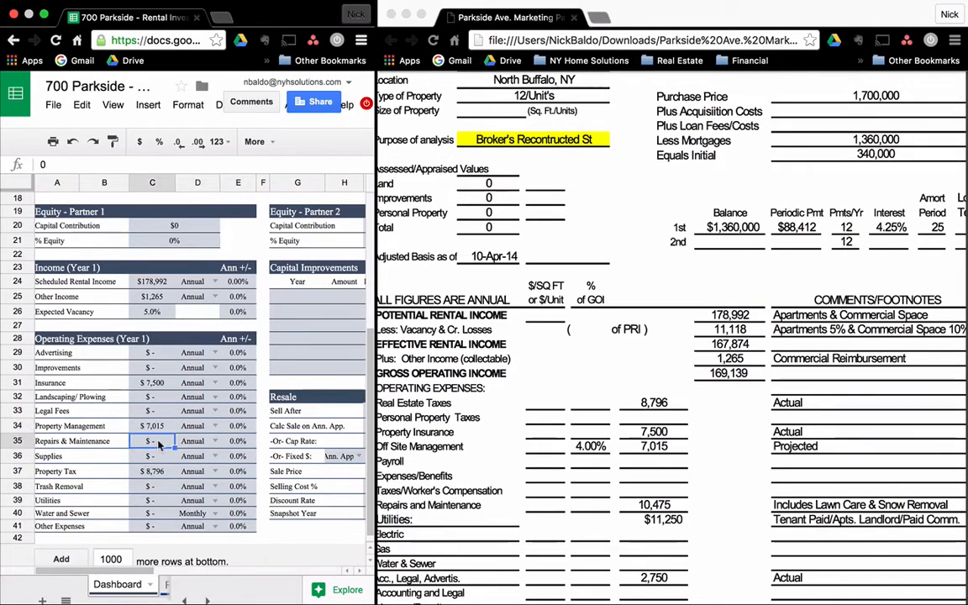
type("10475")
key("Return")
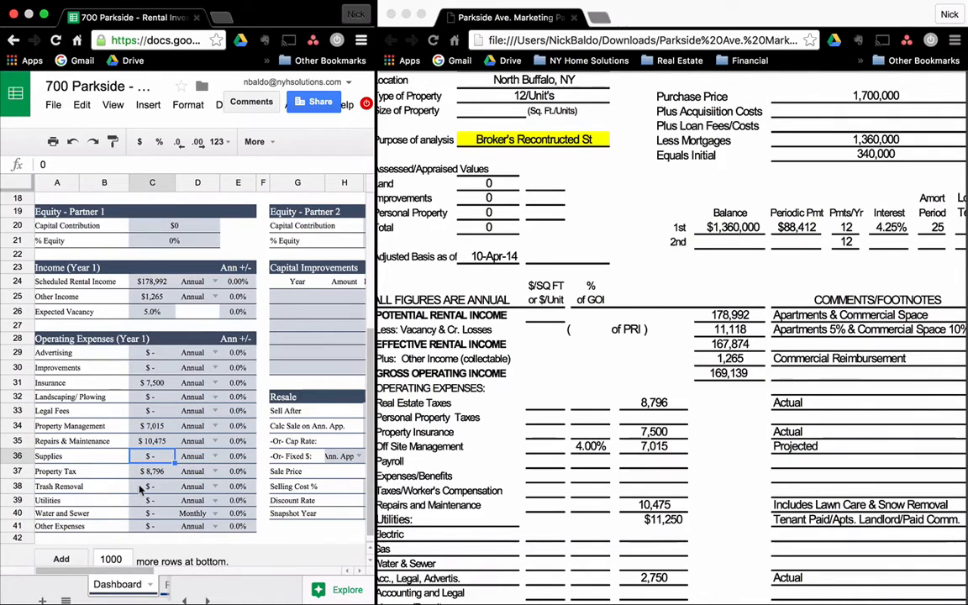
Check the PDF's expense figures and enter Utilities of $11,250.
left_click(114, 397)
left_click(149, 396)
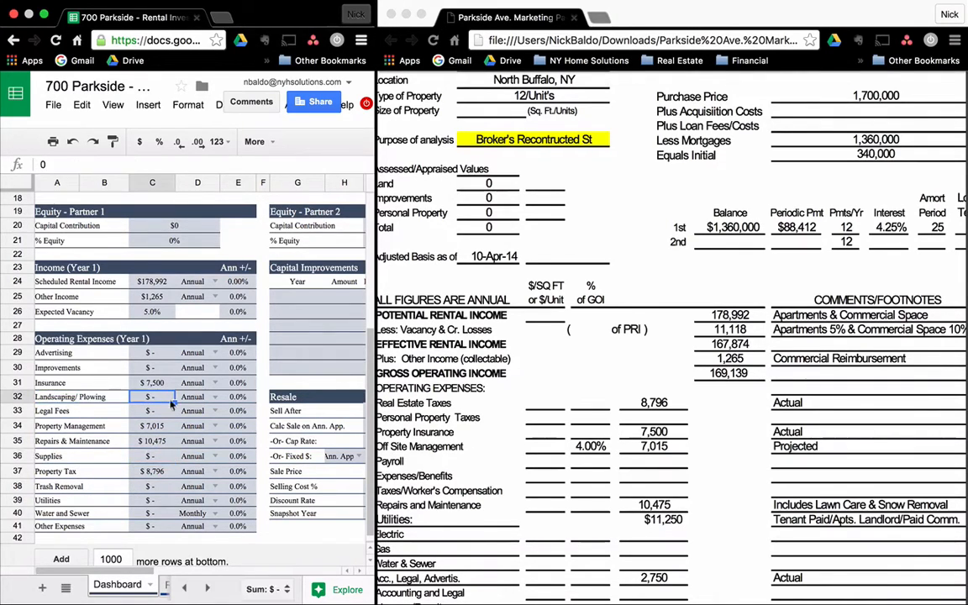
left_click(645, 520)
scroll(647, 513, "down", 3)
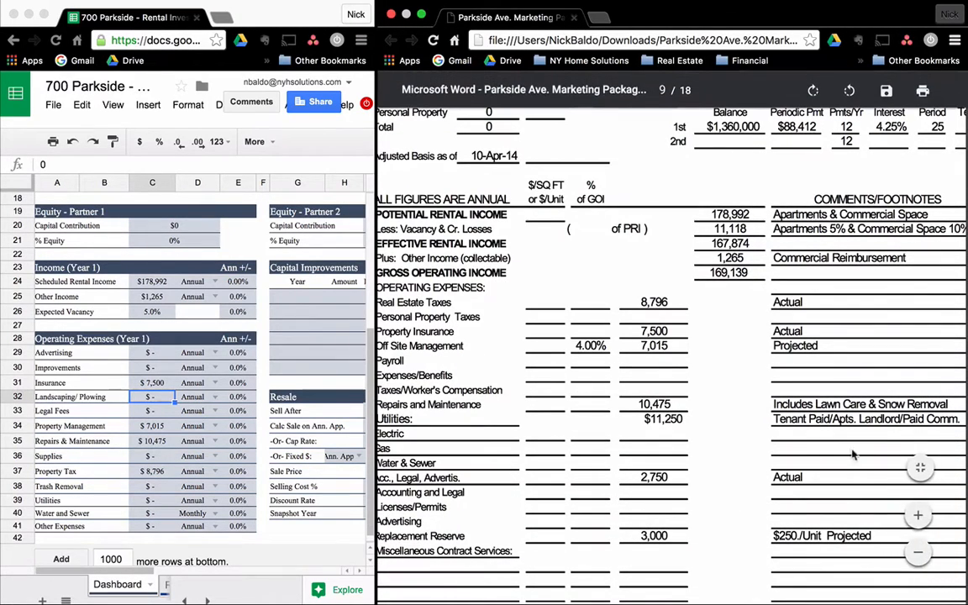
left_click(118, 388)
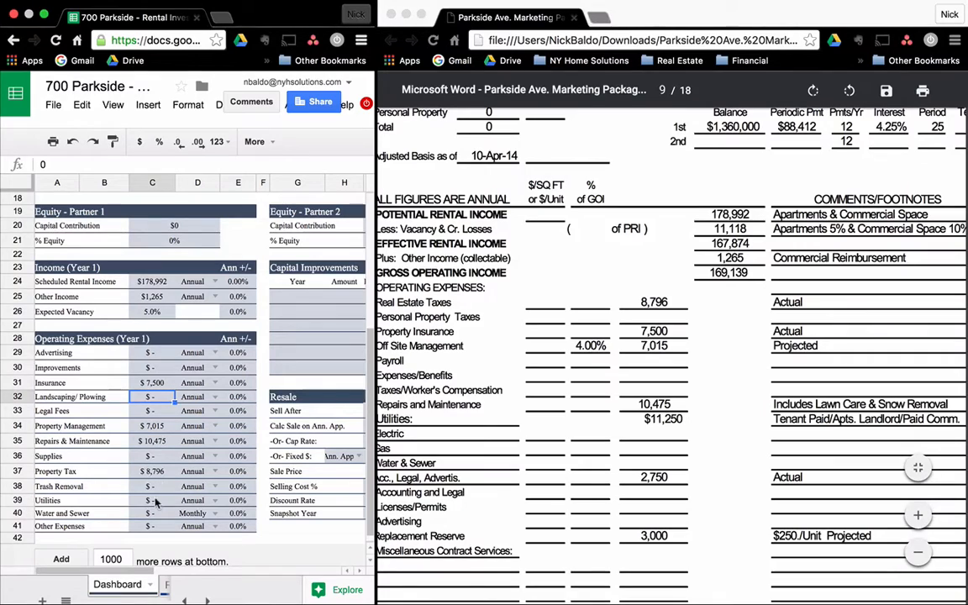
left_click(155, 502)
type("11250")
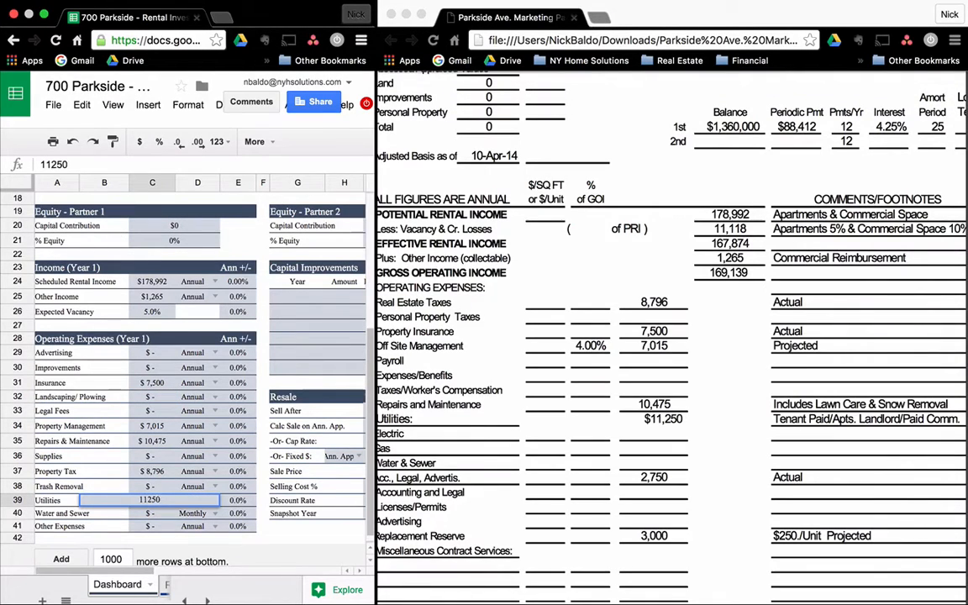
key("Tab")
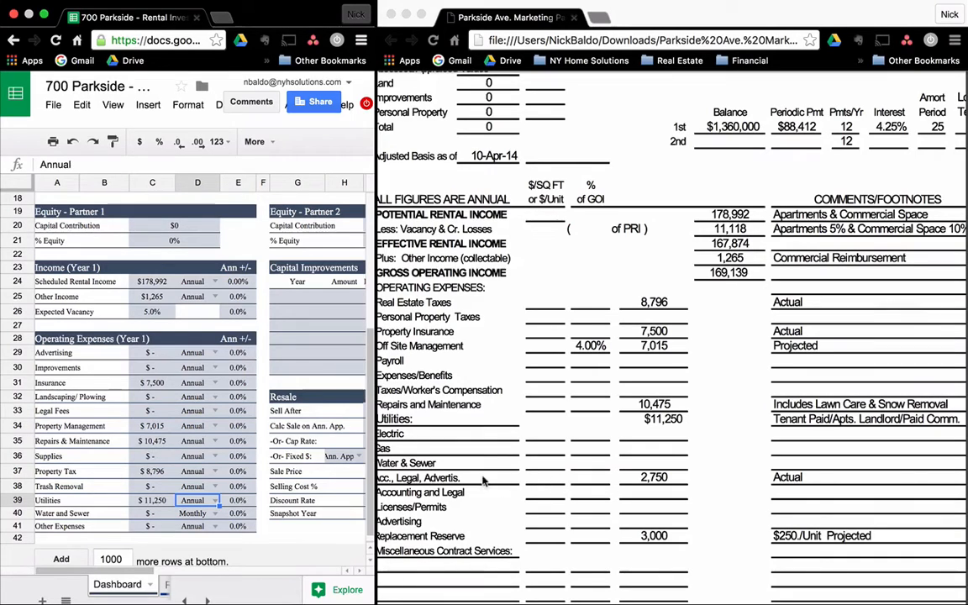
Enter Legal Fees of $2,750 and Improvements of $3,000.
left_click(149, 410)
type("2,7")
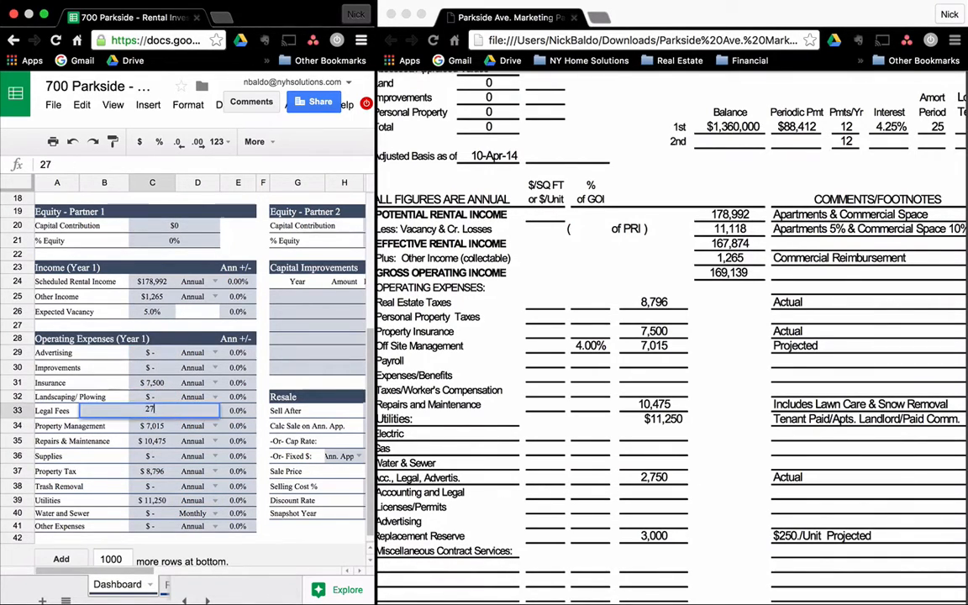
type("50")
key("Return")
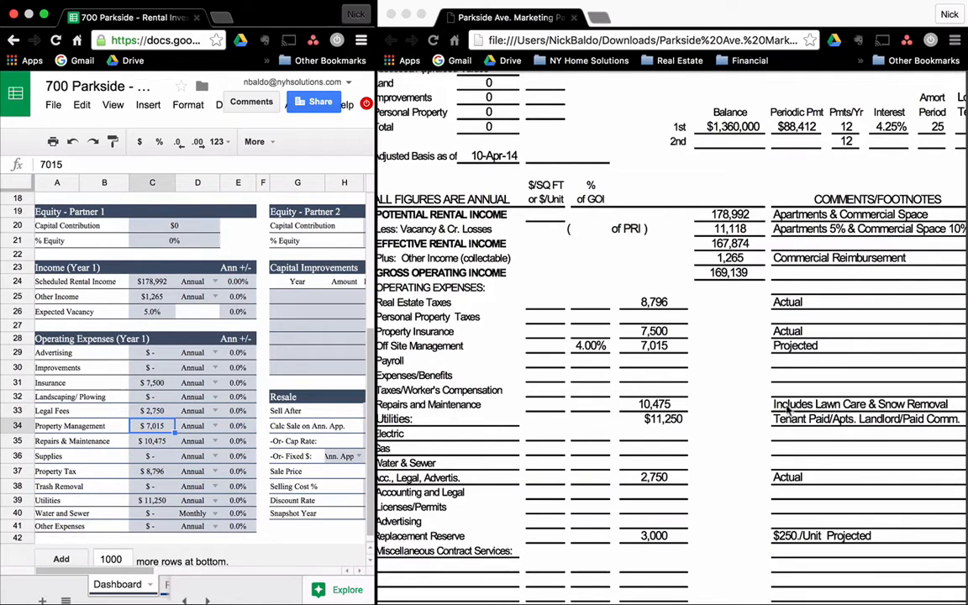
scroll(672, 542, "down", 3)
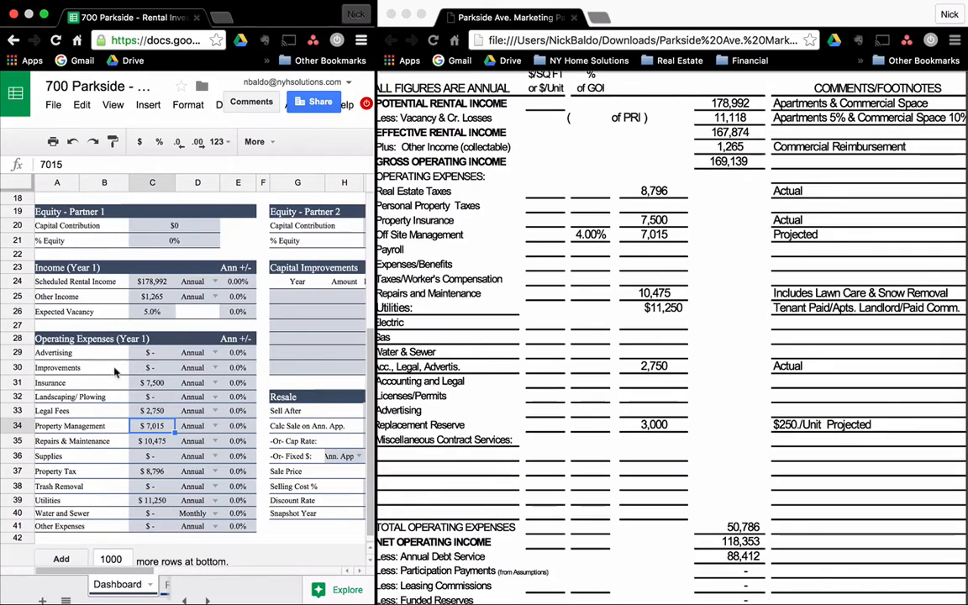
left_click(152, 367)
type("3000")
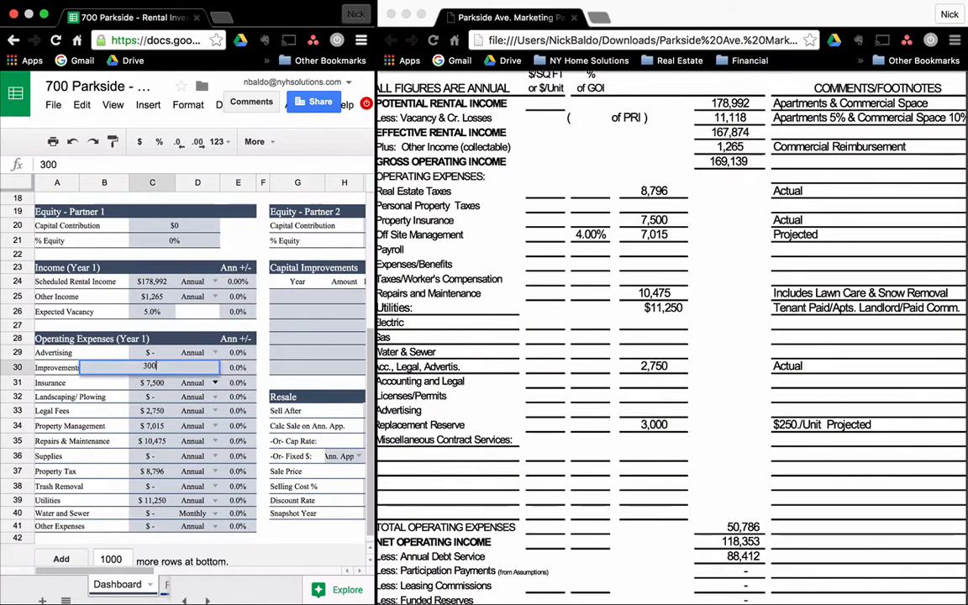
key("Return")
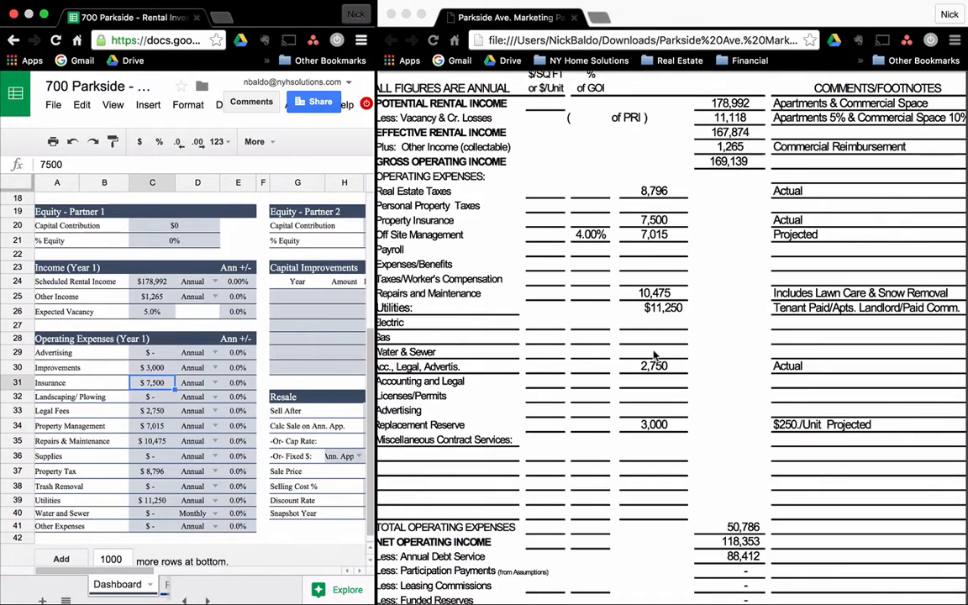
scroll(655, 357, "up", 3)
scroll(655, 359, "down", 4)
scroll(654, 359, "down", 3)
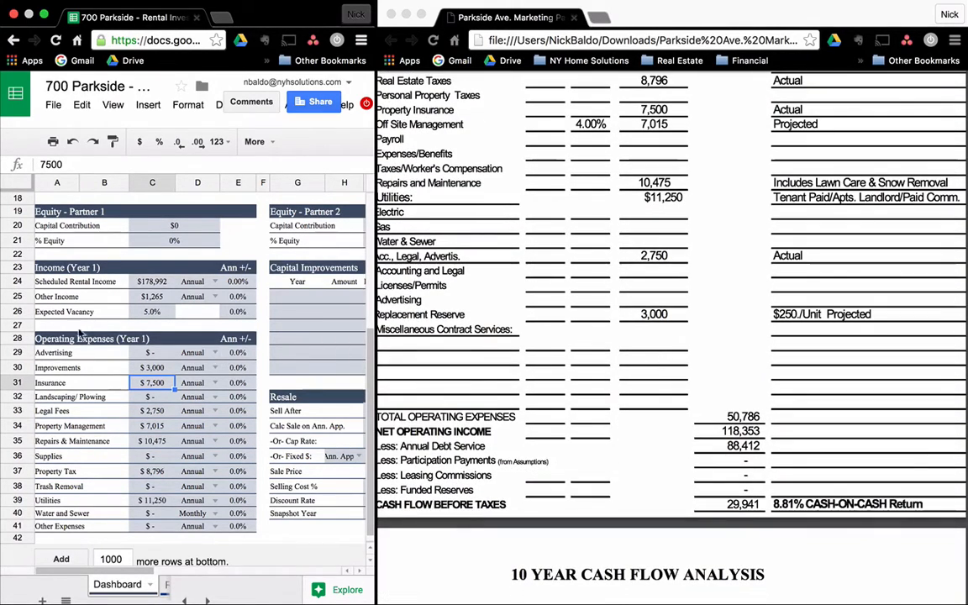
scroll(144, 313, "up", 4)
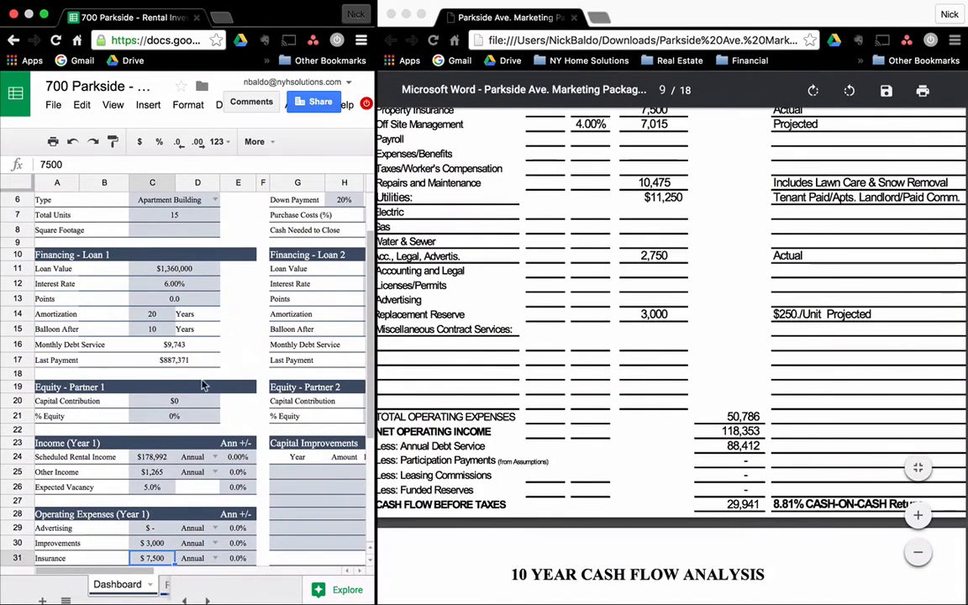
scroll(202, 385, "down", 4)
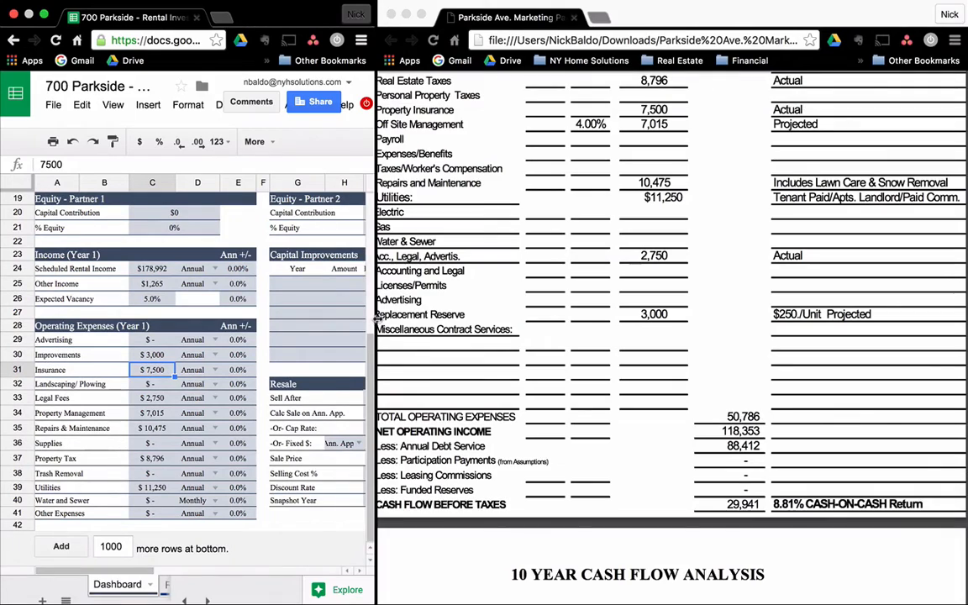
Widen the spreadsheet over the PDF and make the Sheets window full screen.
left_click_drag(377, 320, 766, 321)
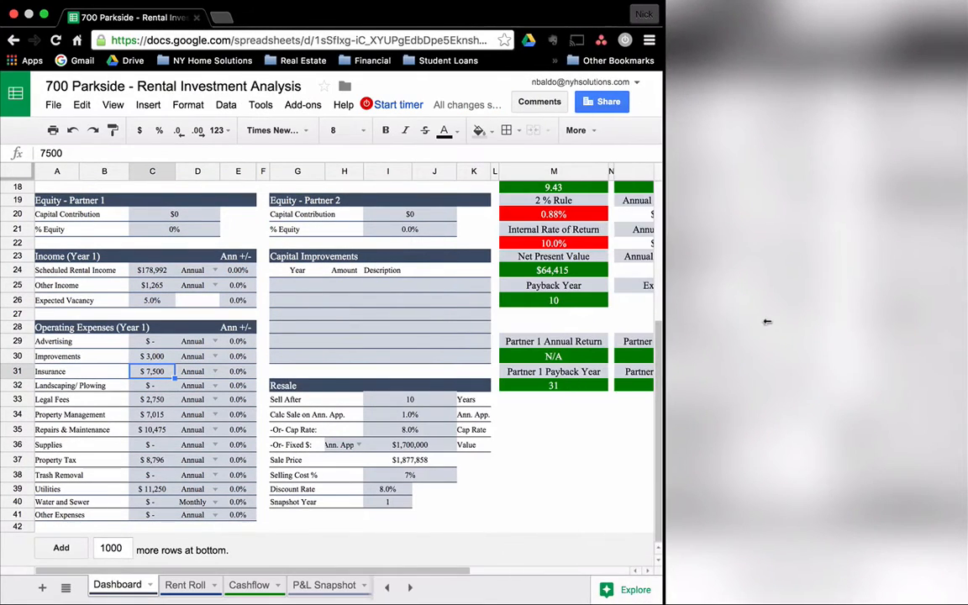
scroll(483, 338, "up", 3)
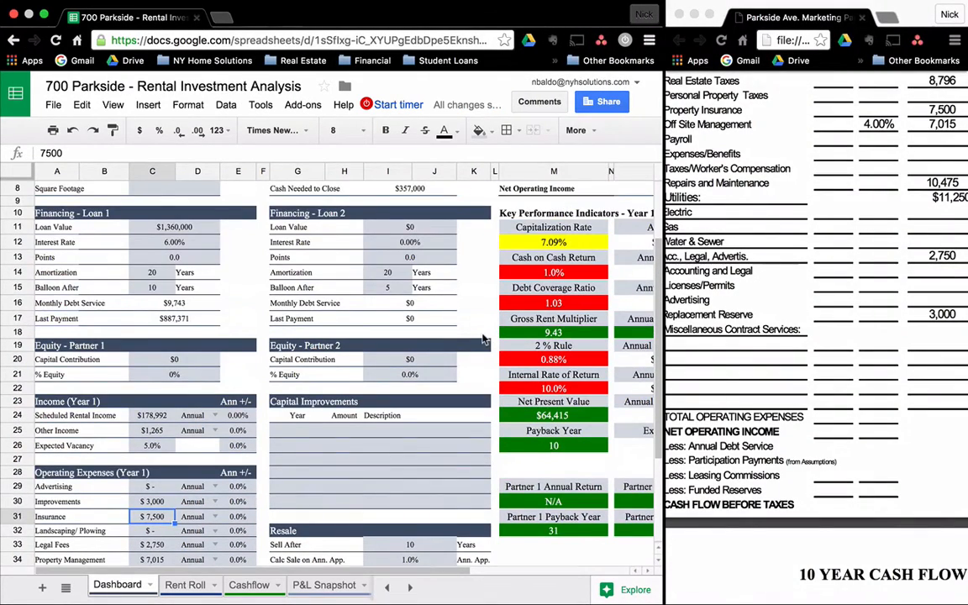
left_click(43, 15)
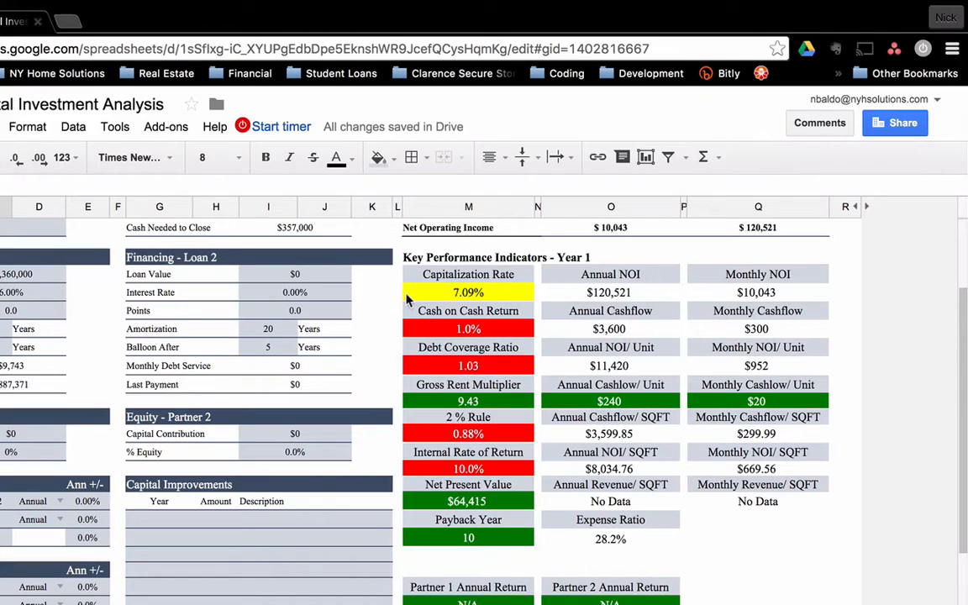
scroll(385, 312, "up", 3)
left_click(315, 274)
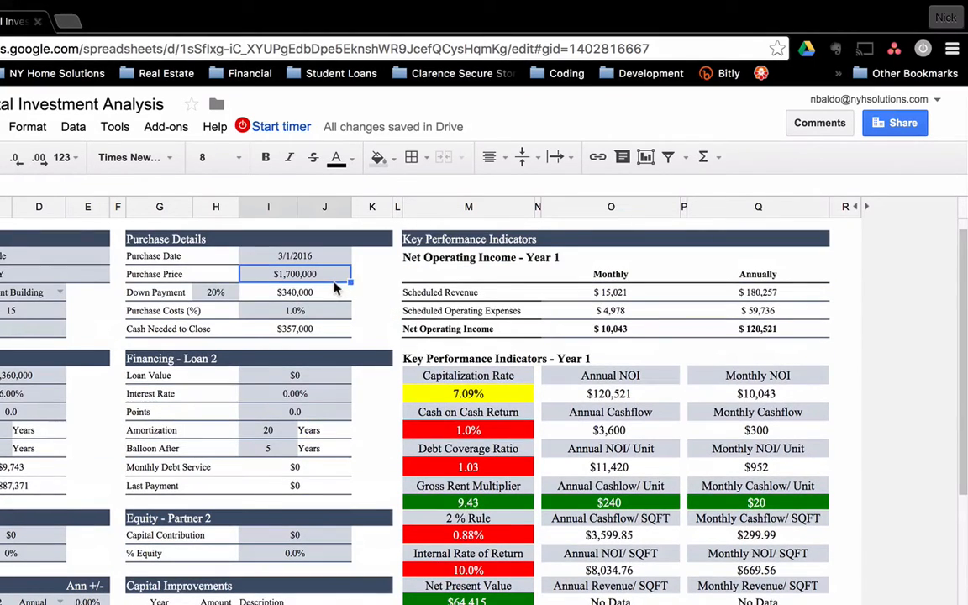
left_click(456, 395)
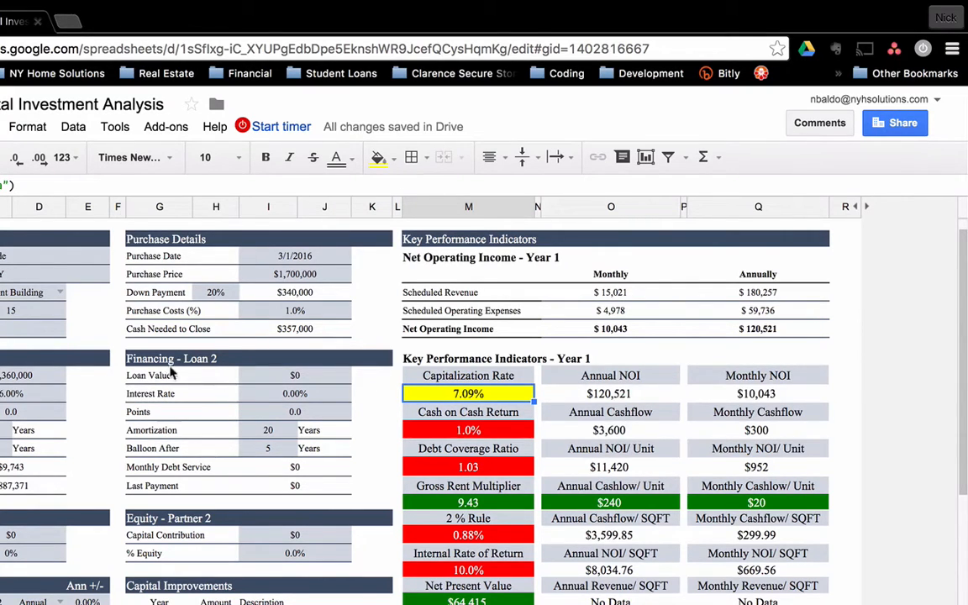
left_click(294, 291)
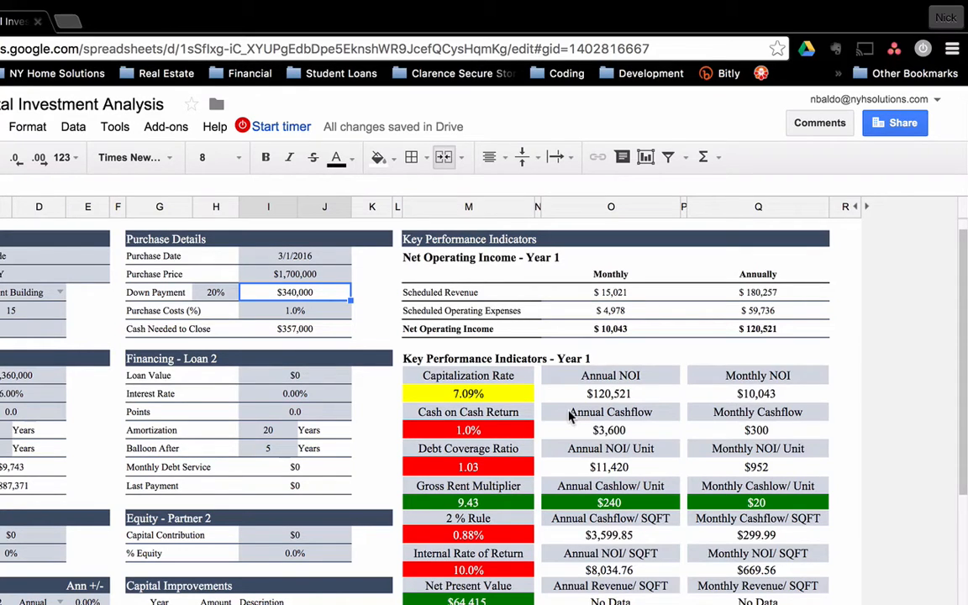
left_click(507, 434)
left_click(505, 467)
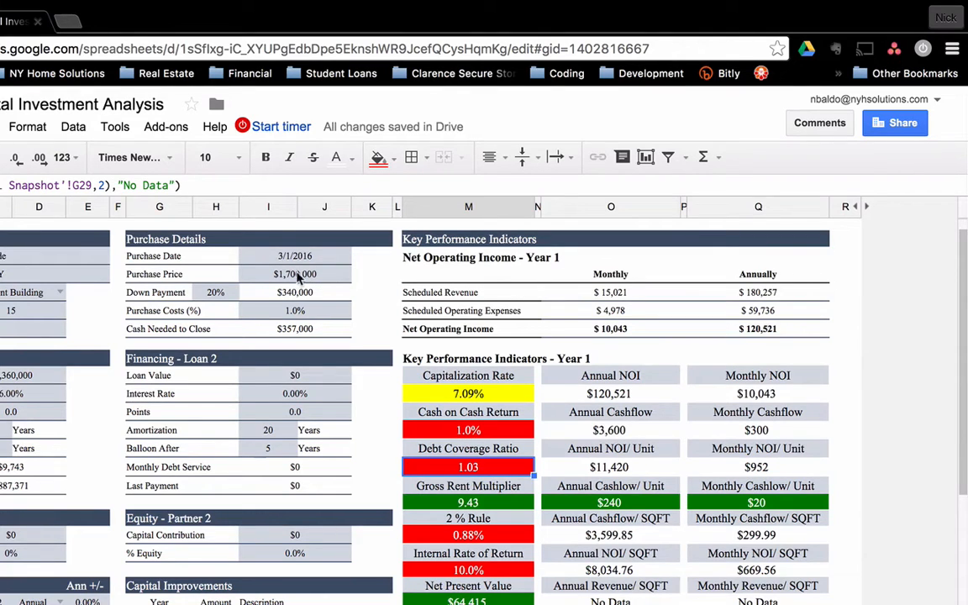
left_click(766, 333)
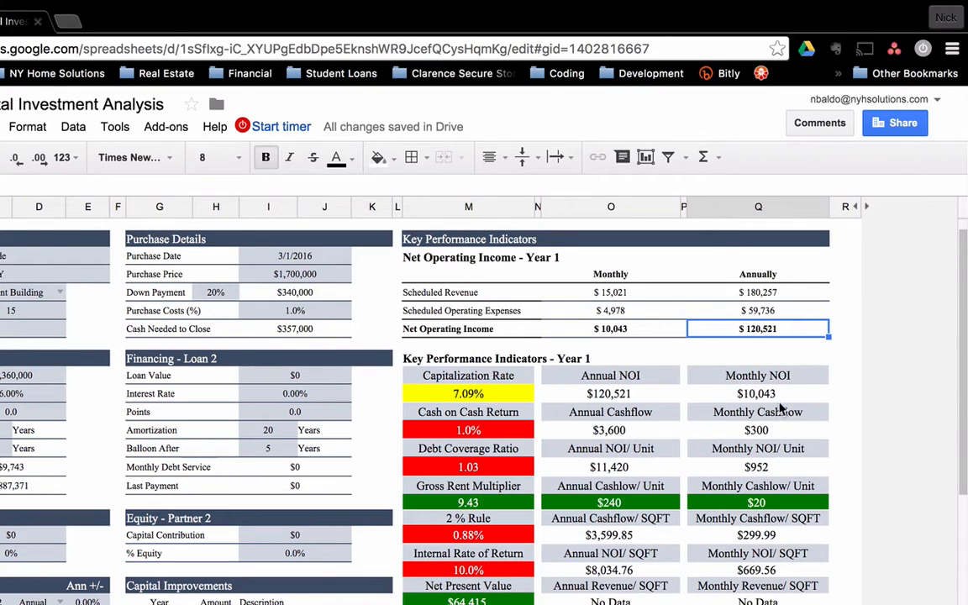
left_click(635, 432)
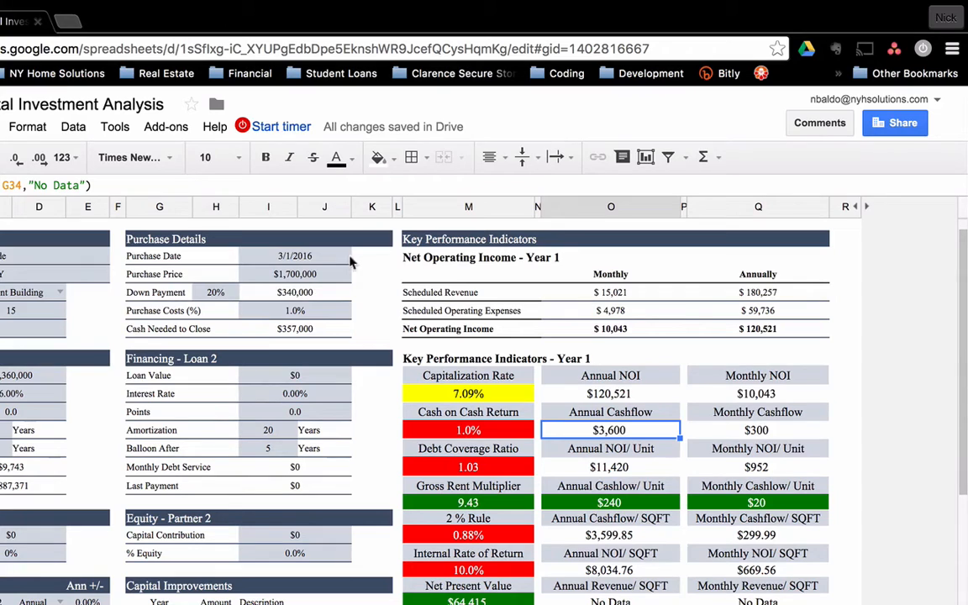
left_click(304, 274)
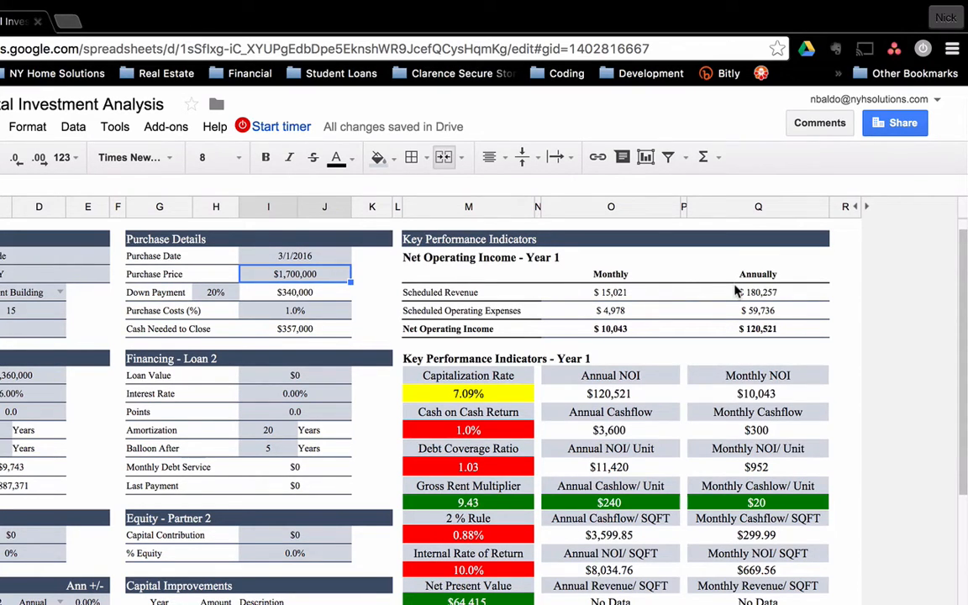
type("1,200,000")
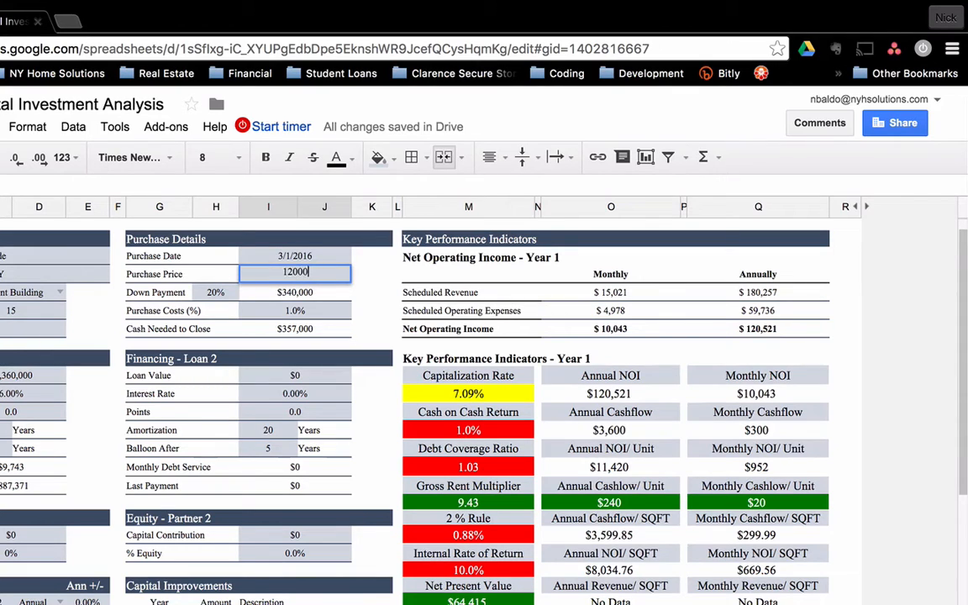
key("Return")
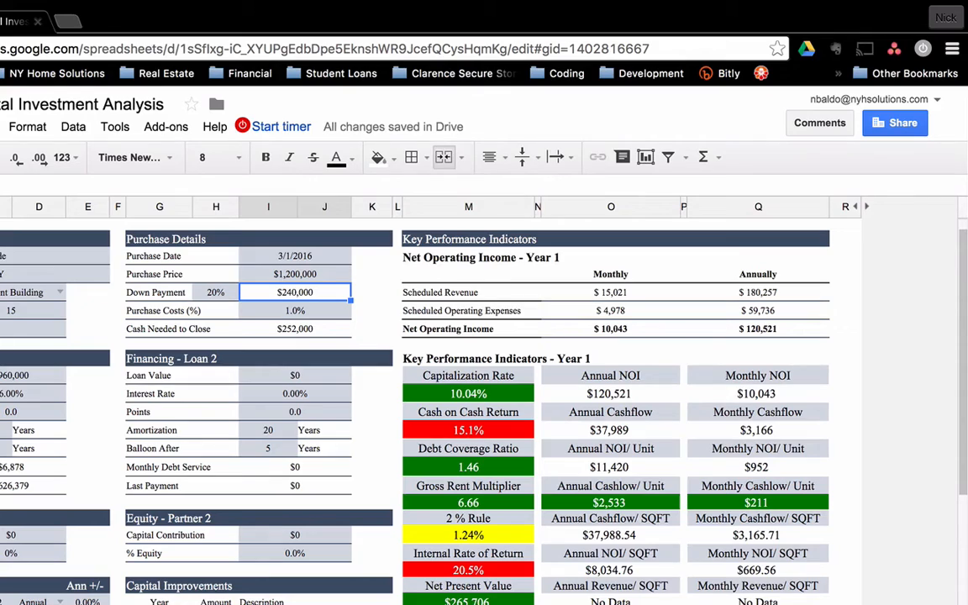
key("super+z")
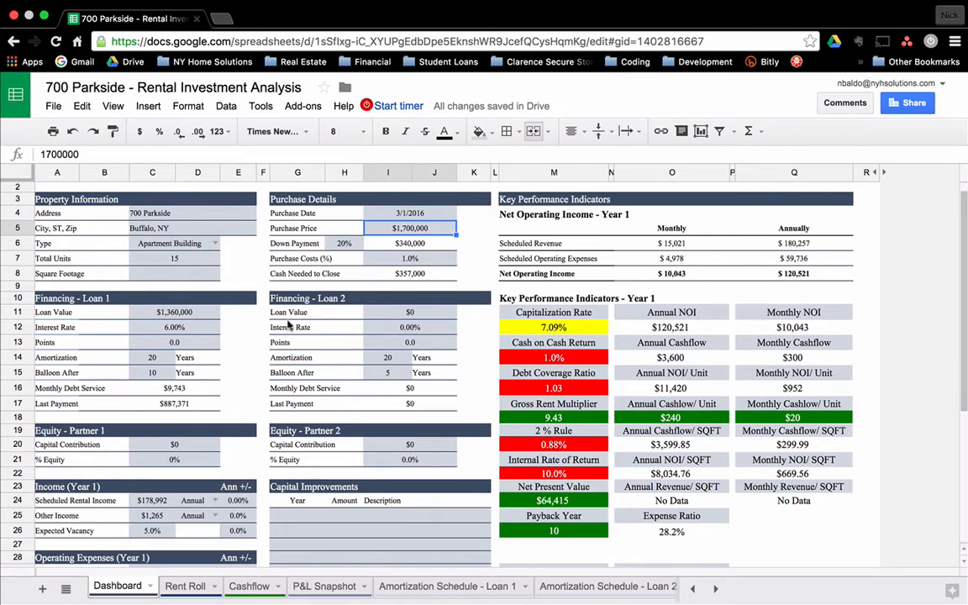
scroll(276, 382, "down", 5)
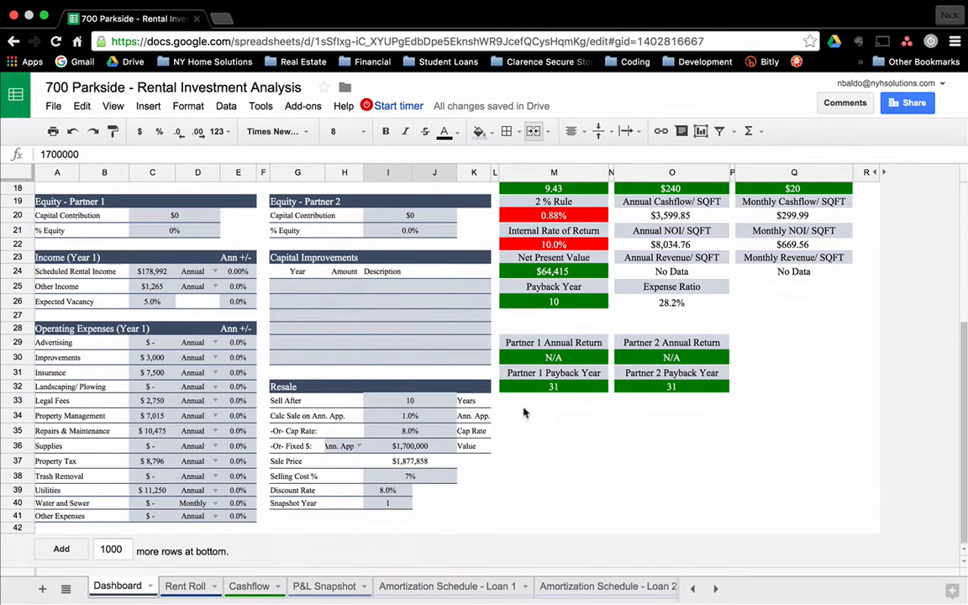
scroll(306, 370, "up", 2)
left_click(305, 353)
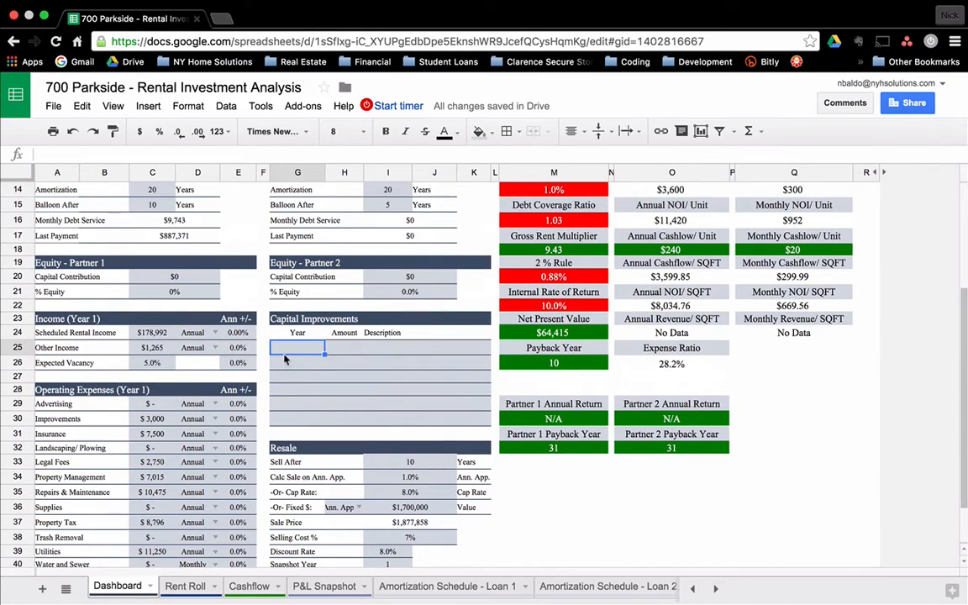
left_click(236, 333)
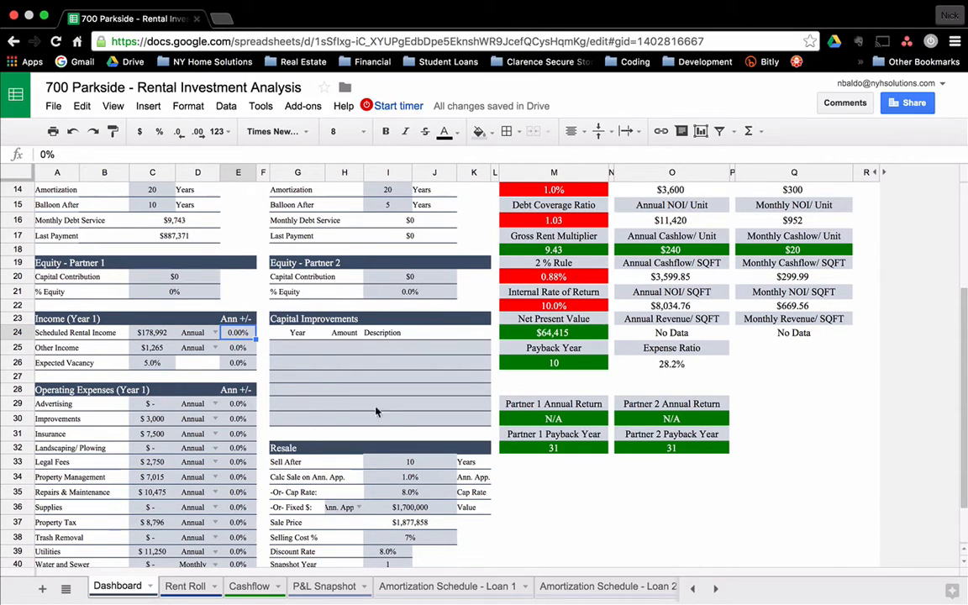
scroll(369, 413, "down", 3)
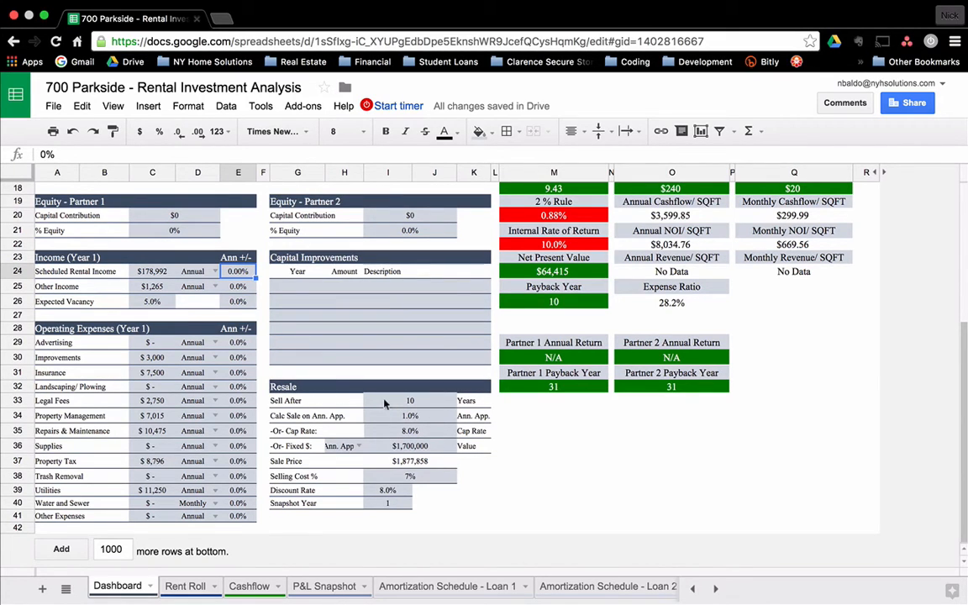
scroll(384, 404, "up", 6)
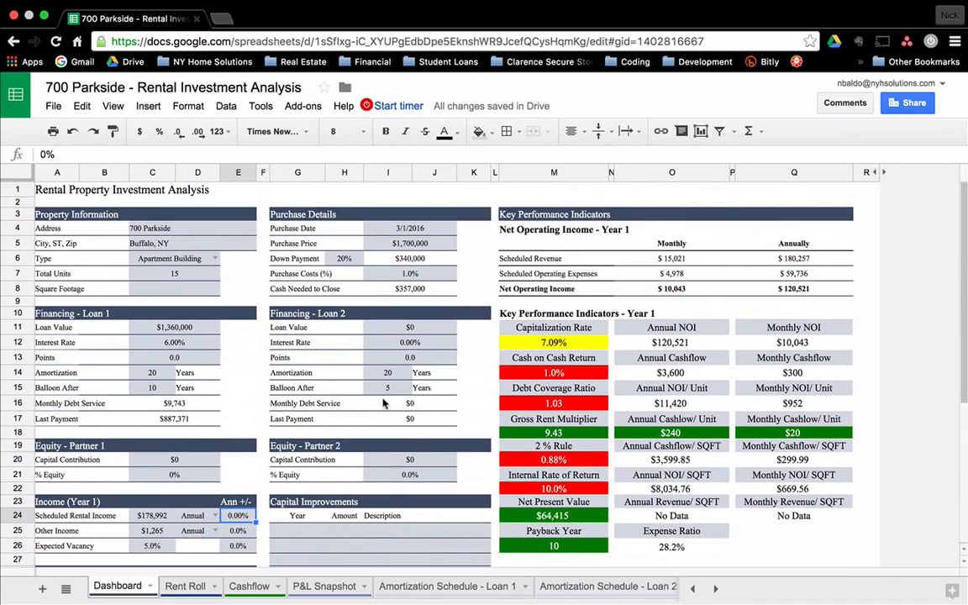
left_click(238, 388)
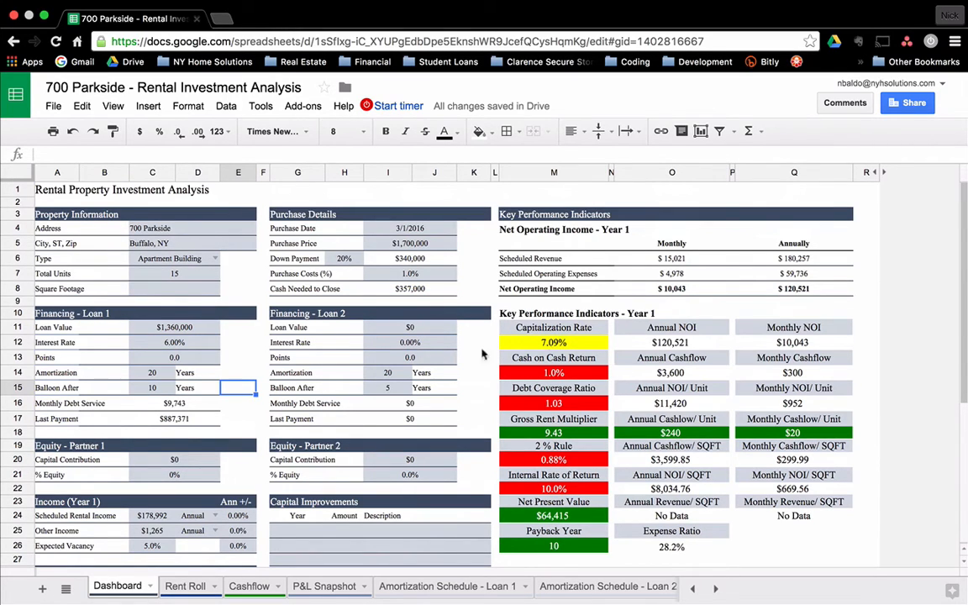
scroll(311, 391, "down", 1)
scroll(320, 387, "up", 1)
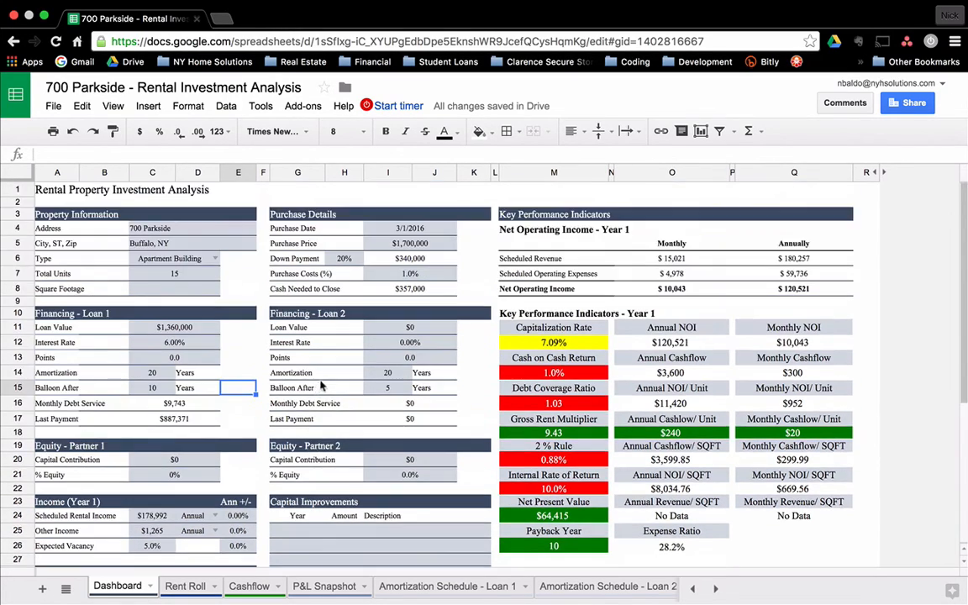